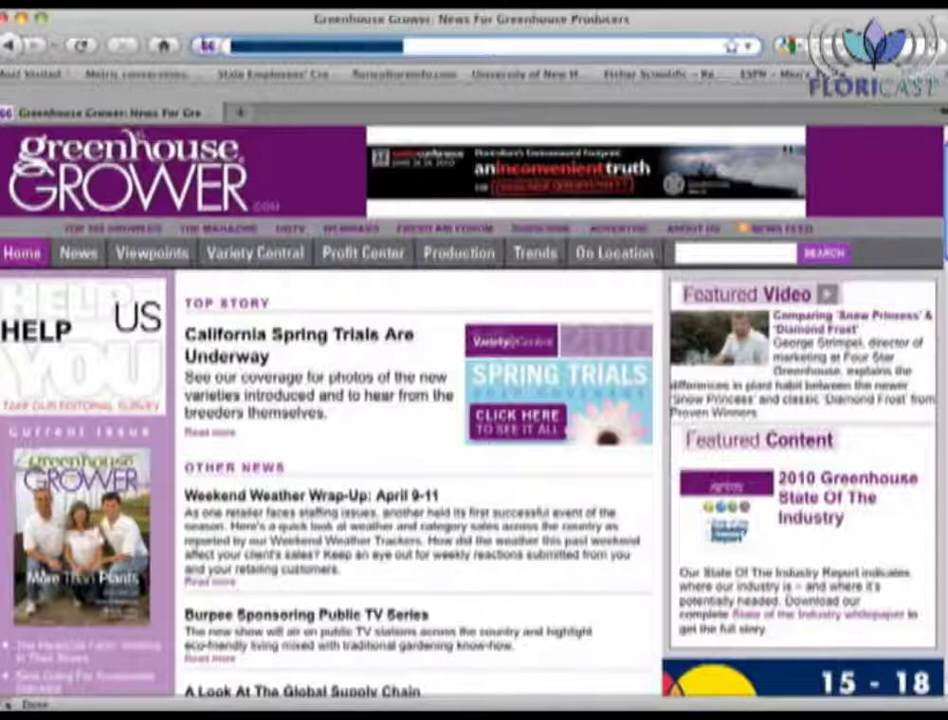
Step: Go to nhfloriculture.com and open the FERTCALC calculator from the Grower Tools page
key("Down")
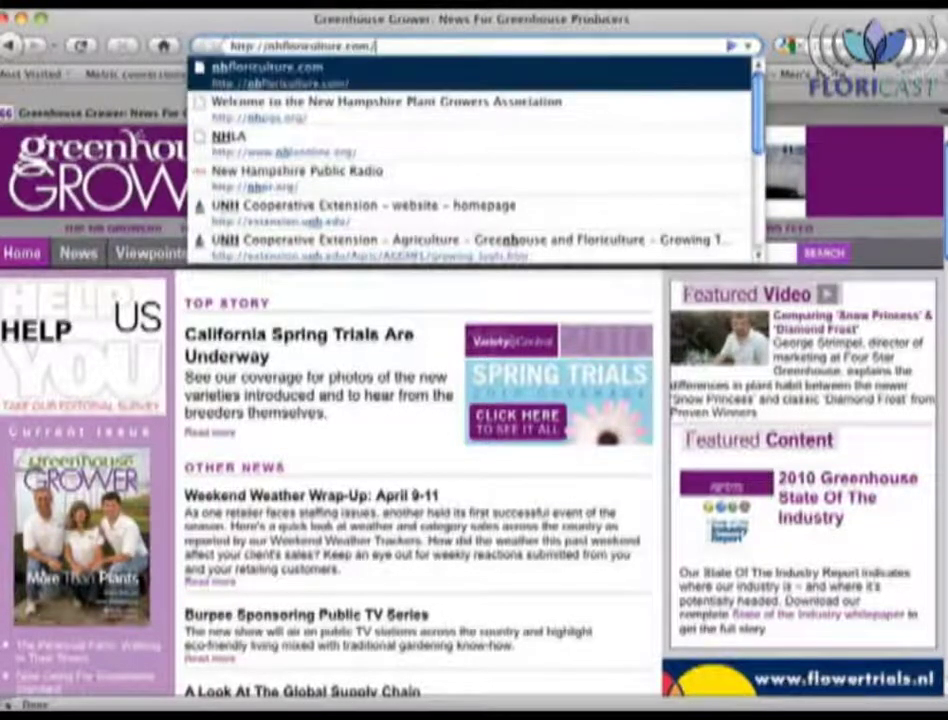
key("Return")
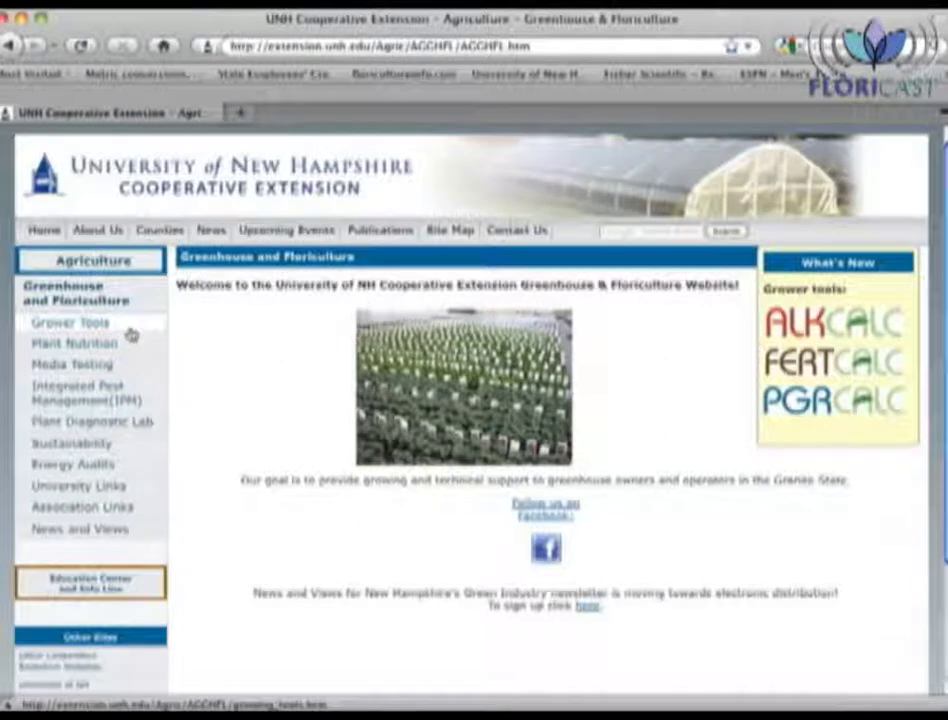
left_click(128, 330)
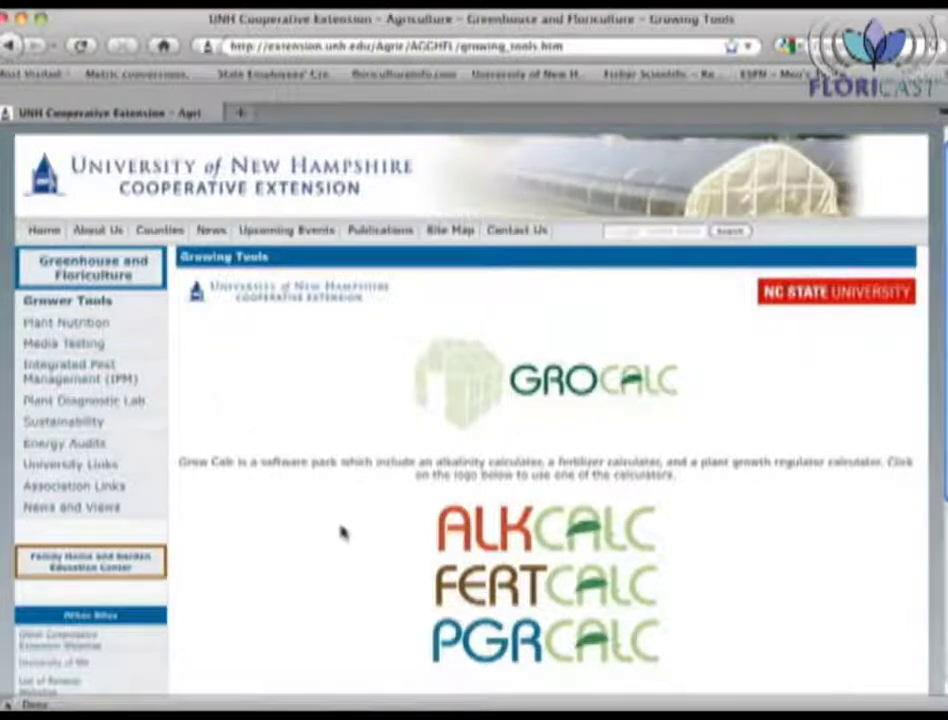
left_click(451, 577)
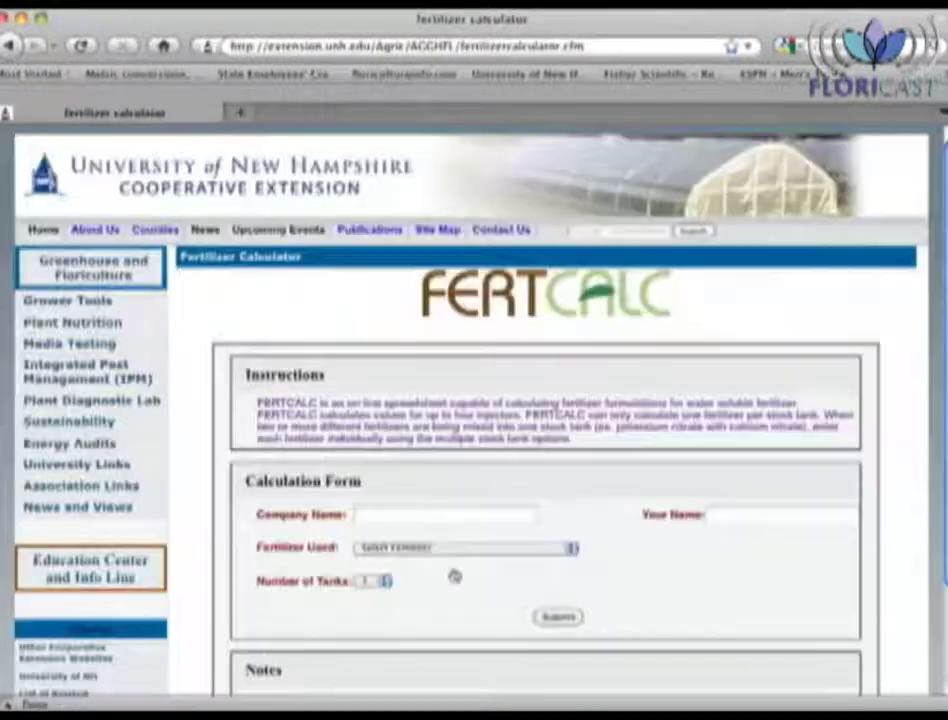
Step: Enter UNH as the company name and fill in the user's name
left_click(487, 517)
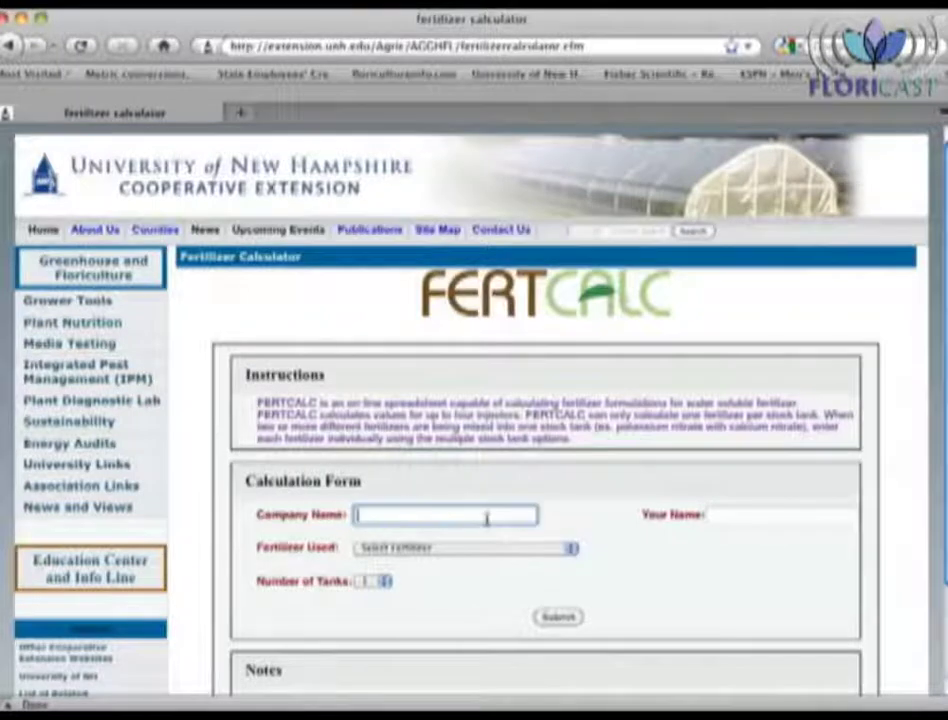
type("UNH")
key("Tab")
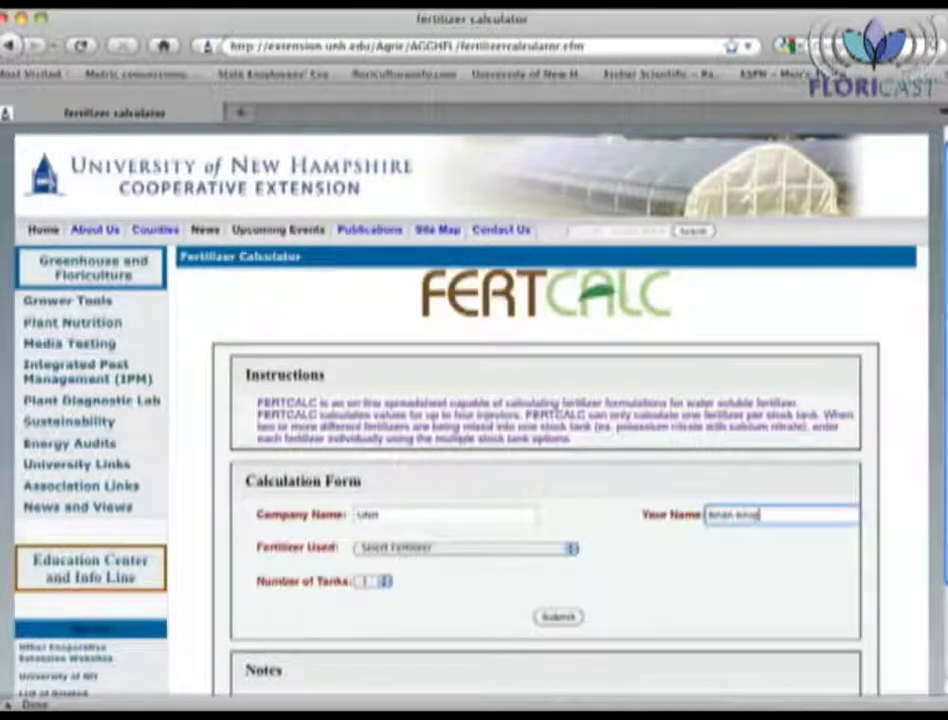
Step: Choose Water Soluble Fertilizer with 2 tanks and submit the form
left_click(570, 549)
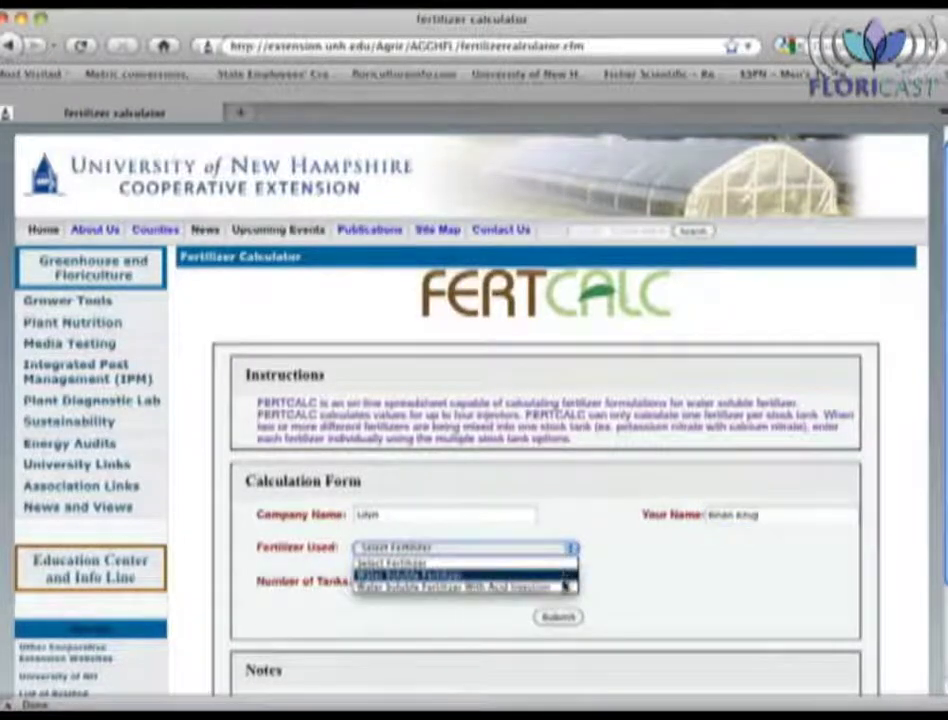
left_click(614, 583)
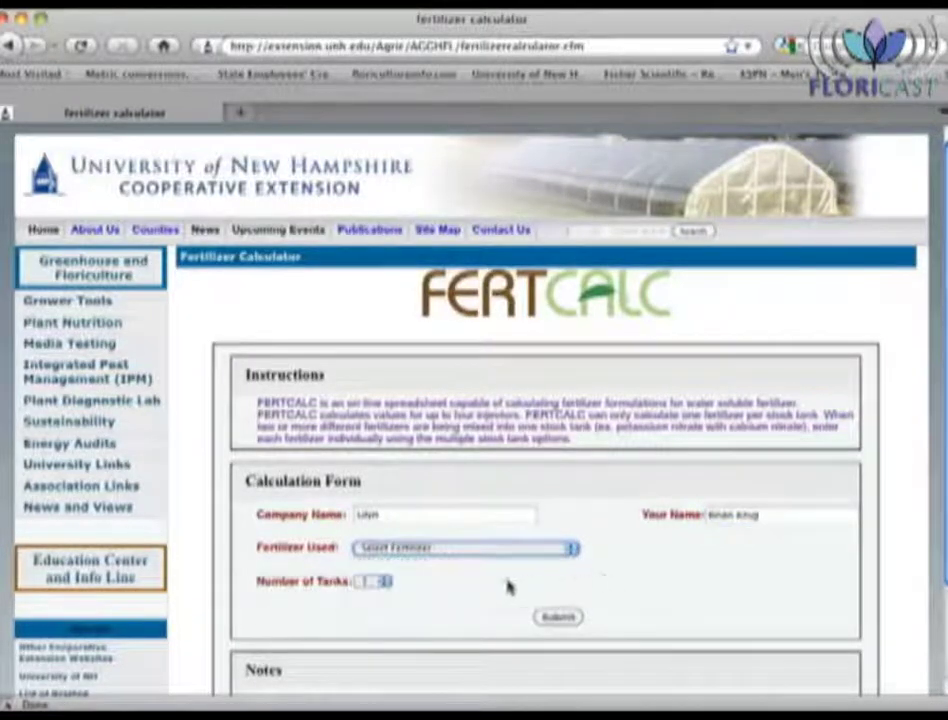
left_click(386, 582)
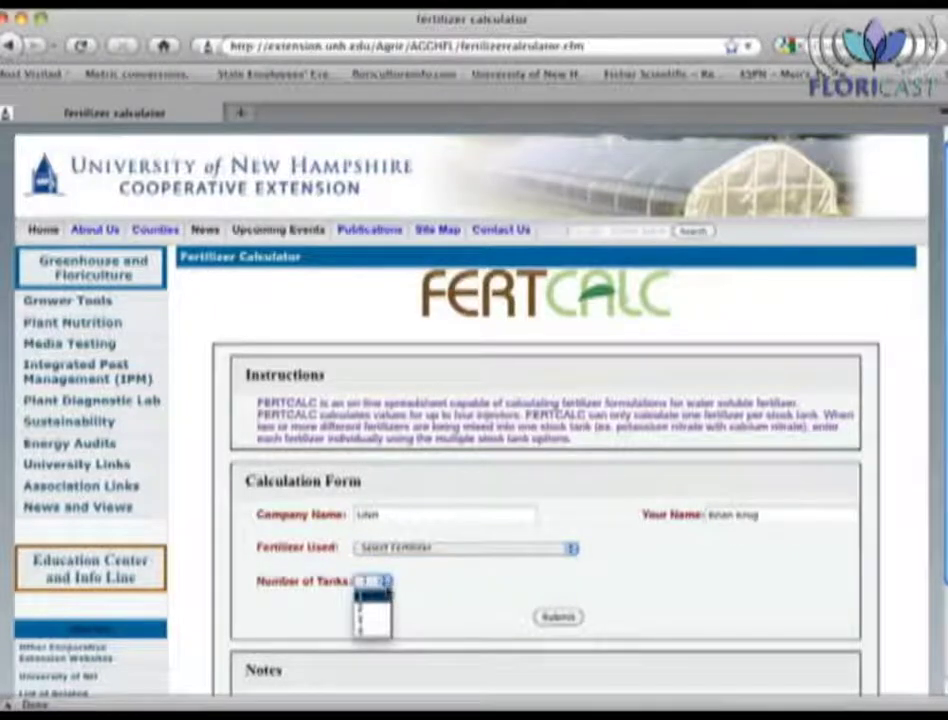
left_click(405, 627)
left_click(433, 556)
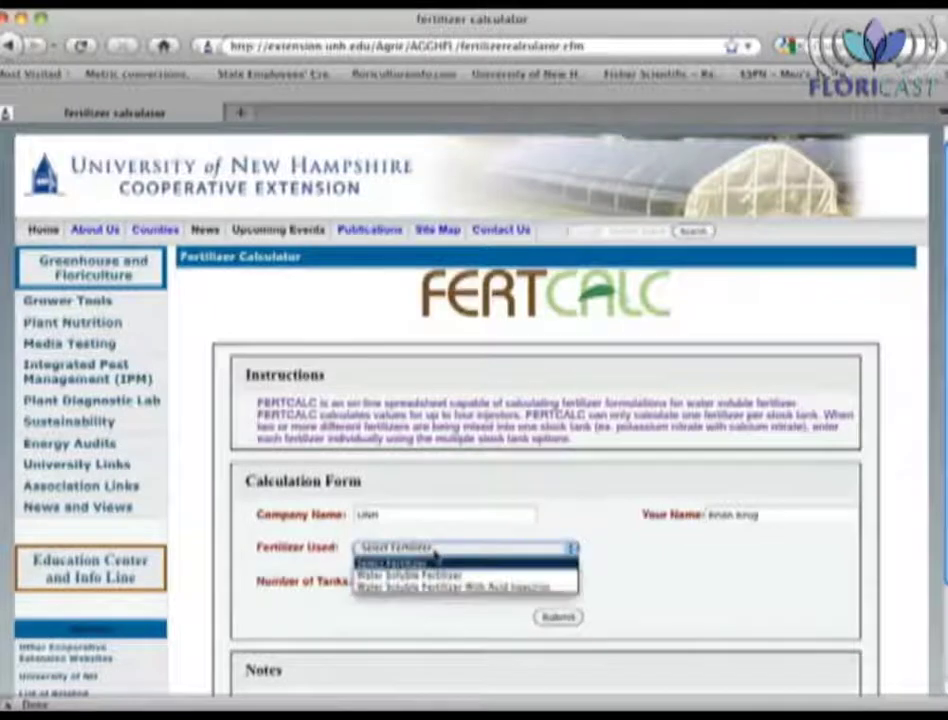
left_click(436, 577)
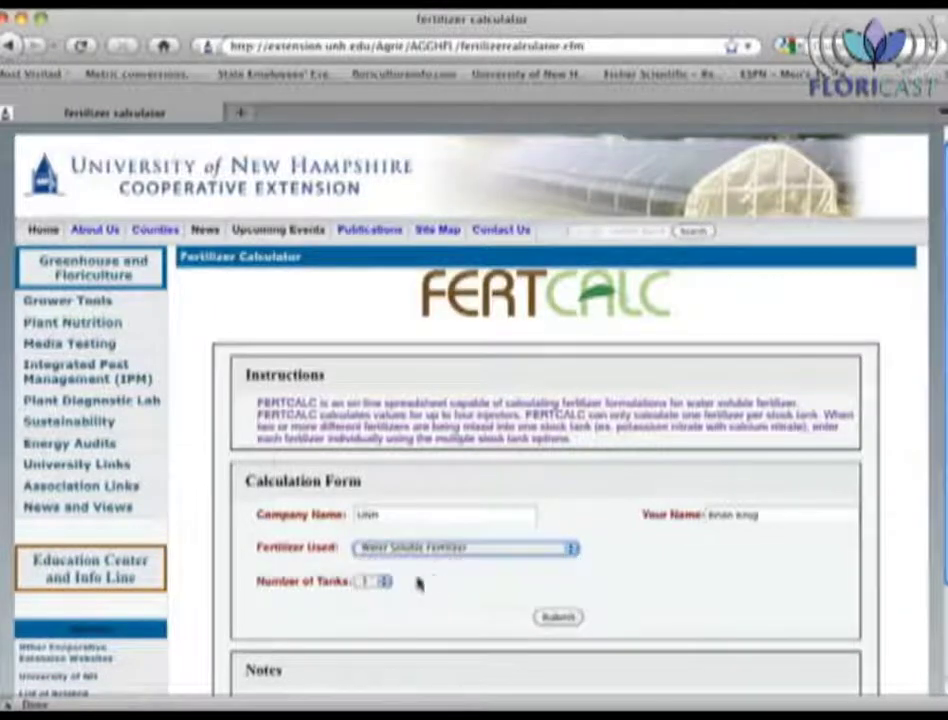
left_click(376, 581)
left_click(375, 607)
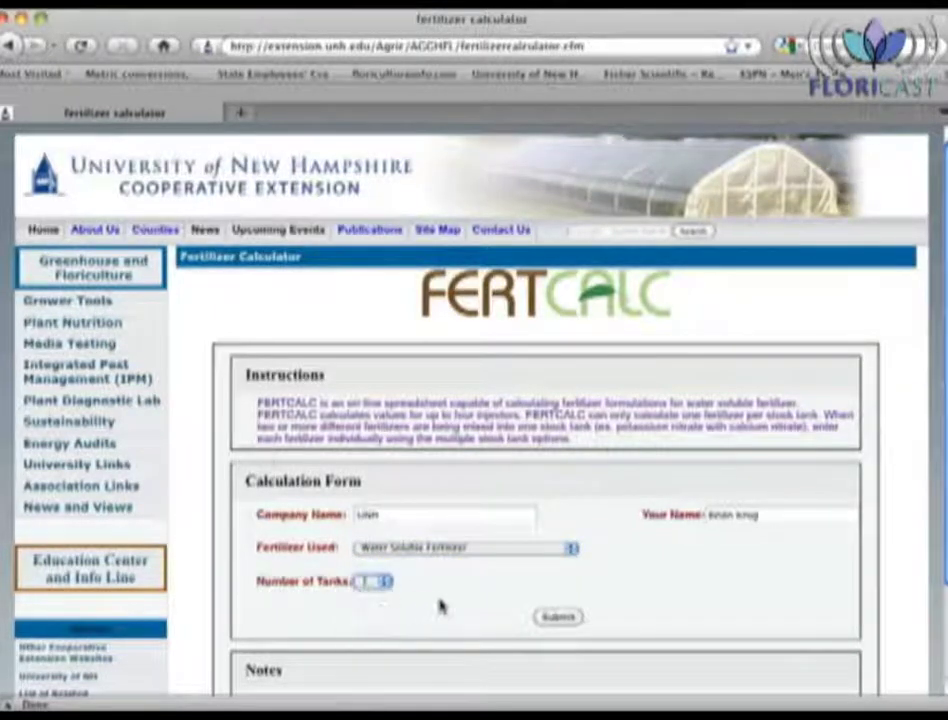
left_click(561, 618)
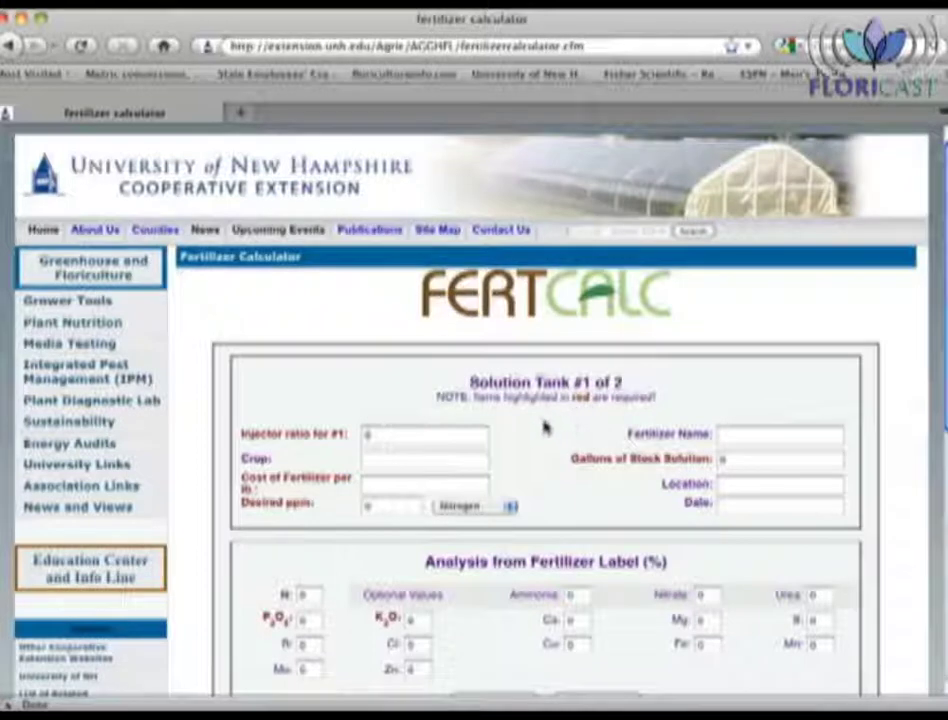
Step: Enter Tank 1: injector ratio 200, Dark Weather Feed, crop bedding plants, 50 gallons
left_click(461, 440)
key("BackSpace")
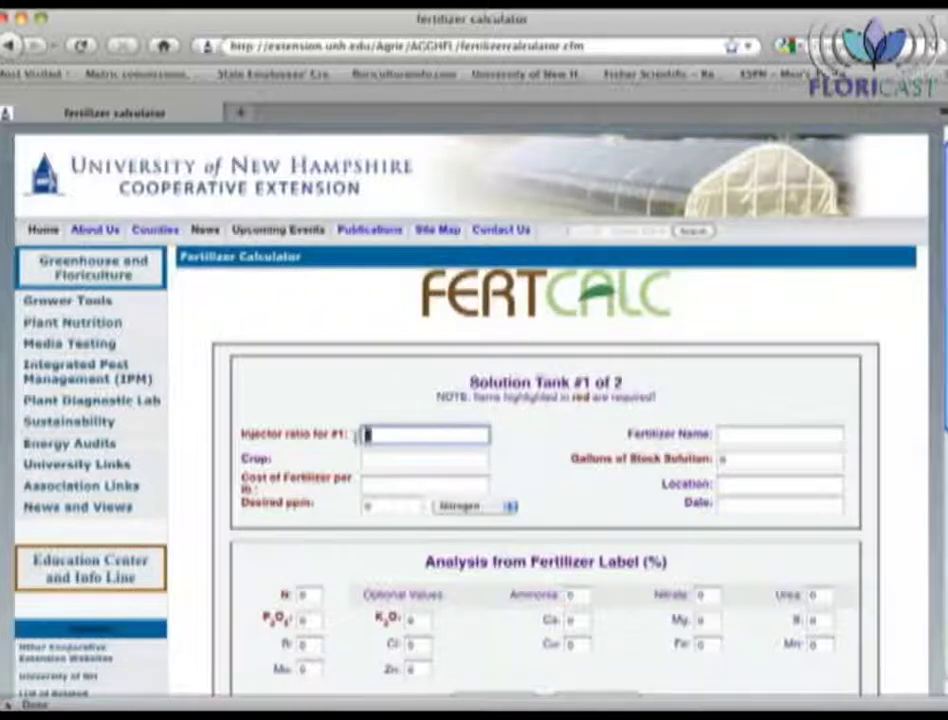
type("200")
left_click(779, 434)
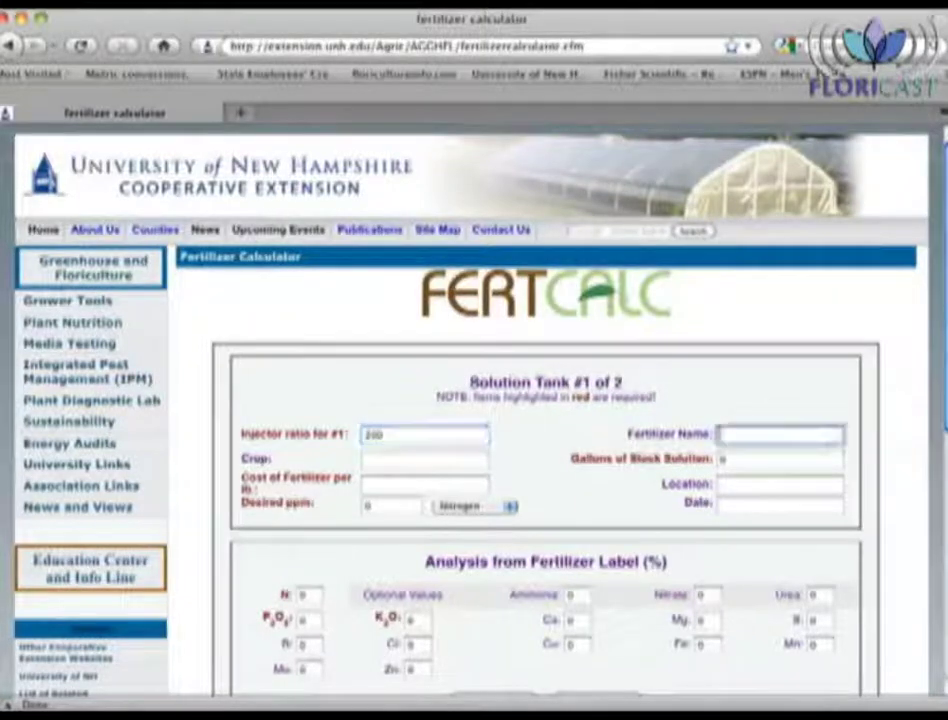
type("Dark")
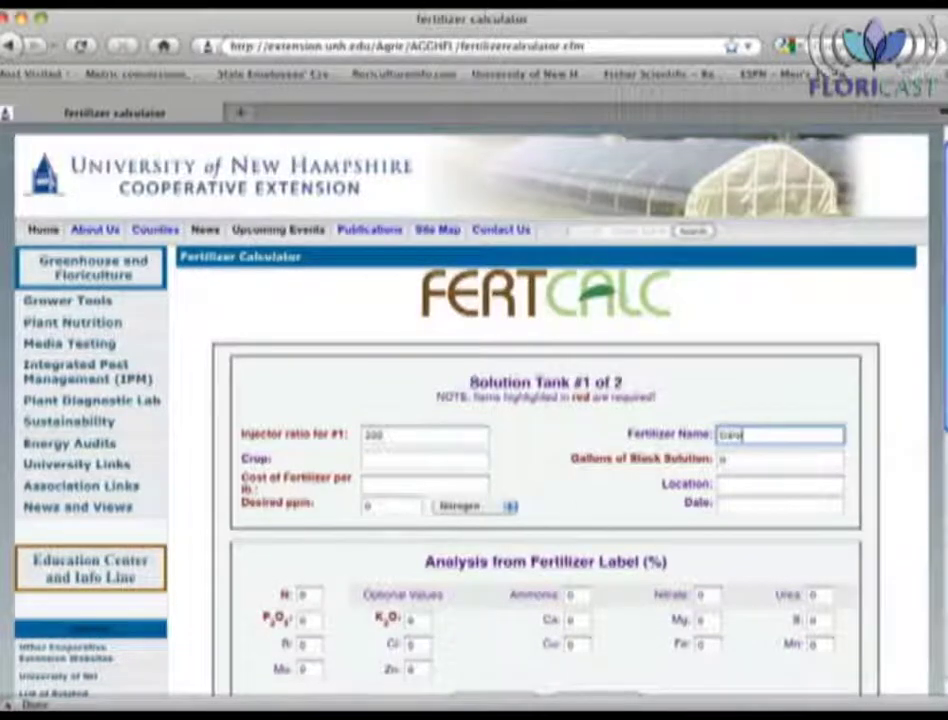
type(" Weedther Feed")
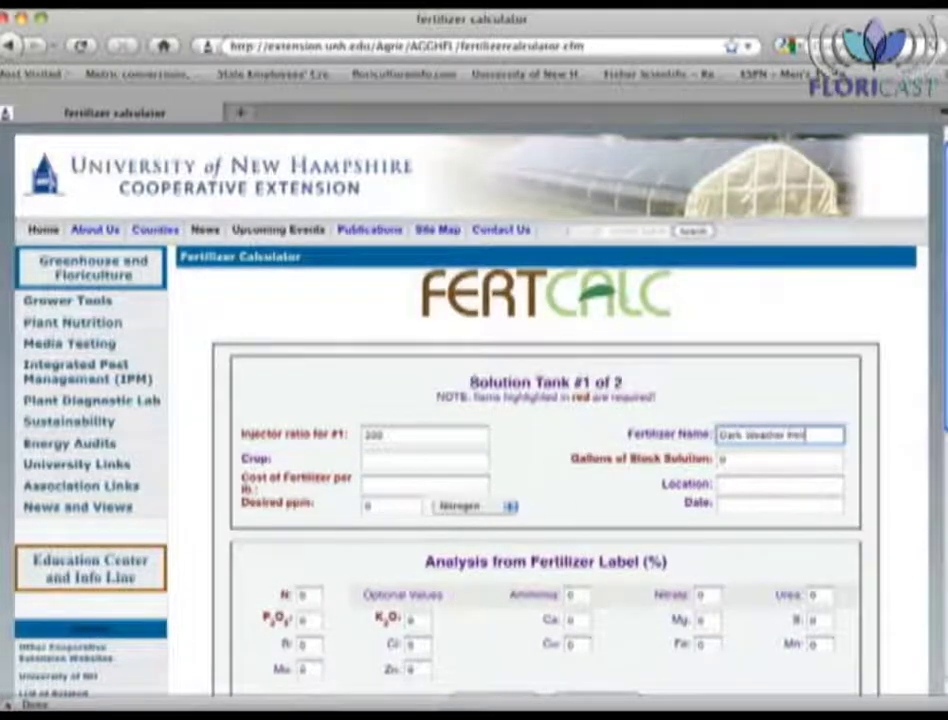
left_click(425, 459)
type("bedding plants")
key("Tab")
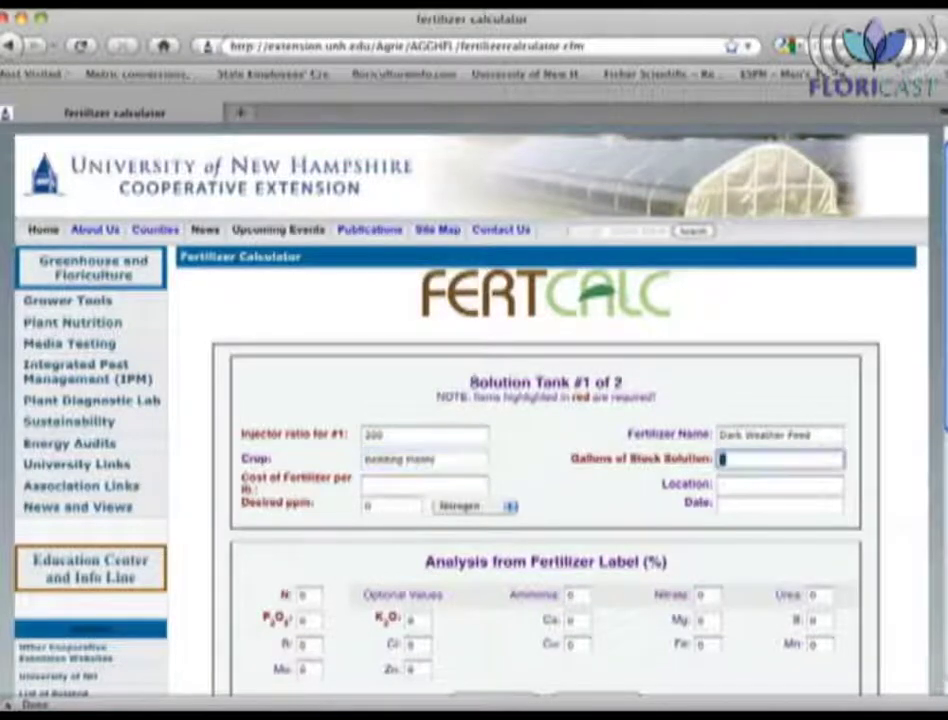
type("50")
Step: Set cost 1.14 per lb, location House 1, 150 ppm Nitrogen and date April 16
left_click(366, 484)
type("0")
type(".1")
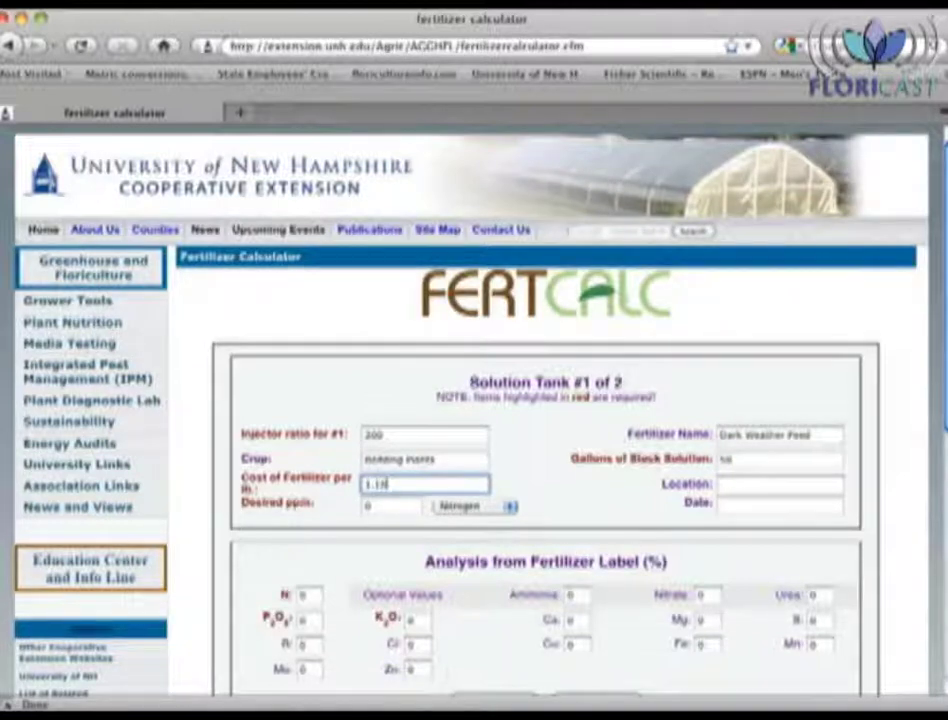
type("4")
left_click(779, 484)
type("House 1")
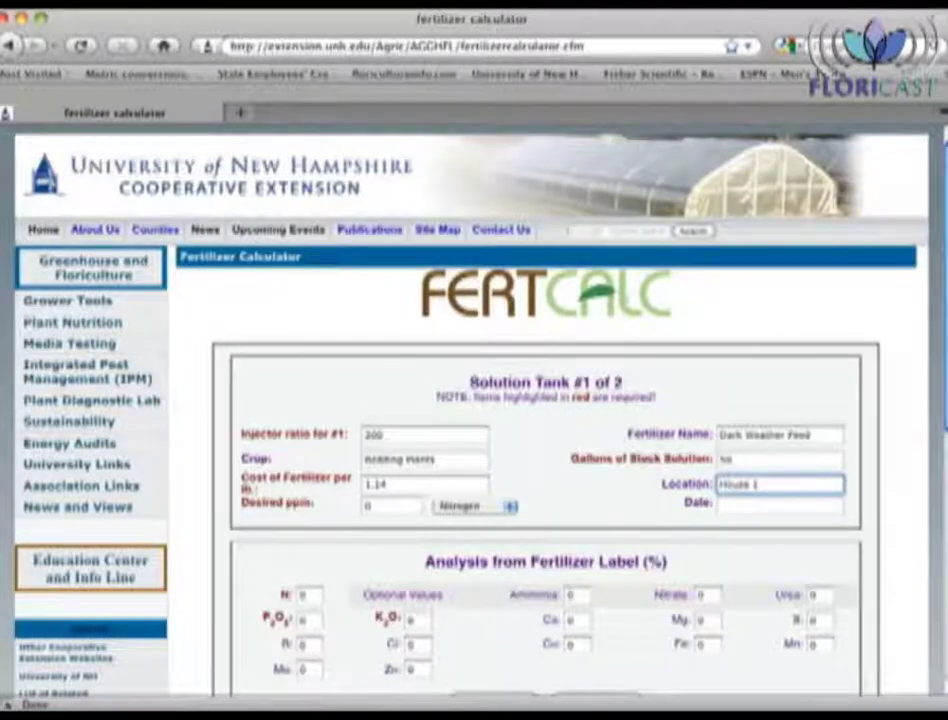
key("Tab")
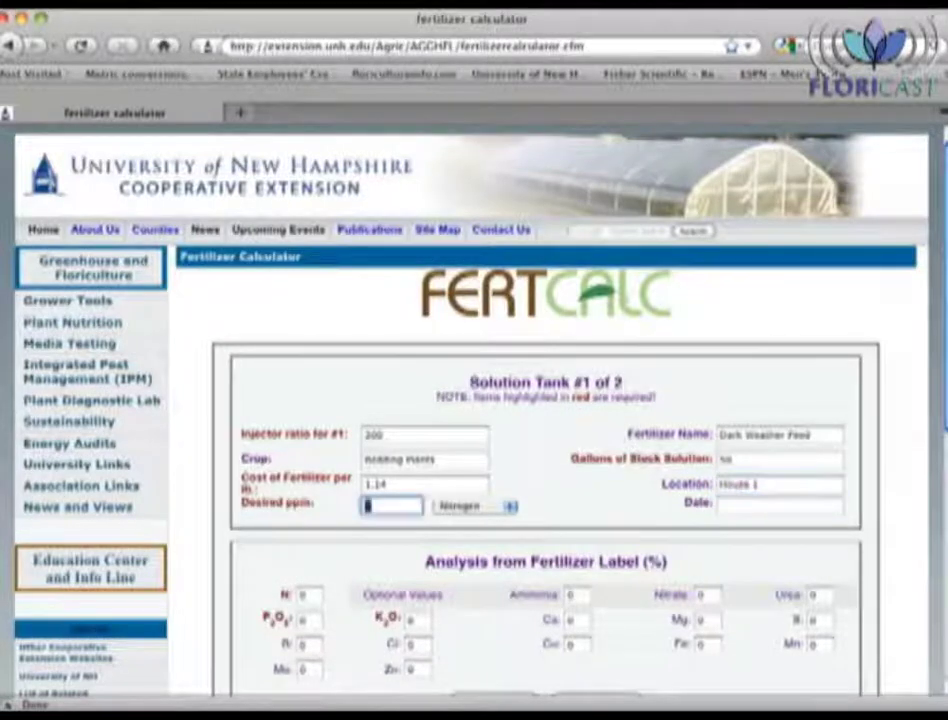
type("150")
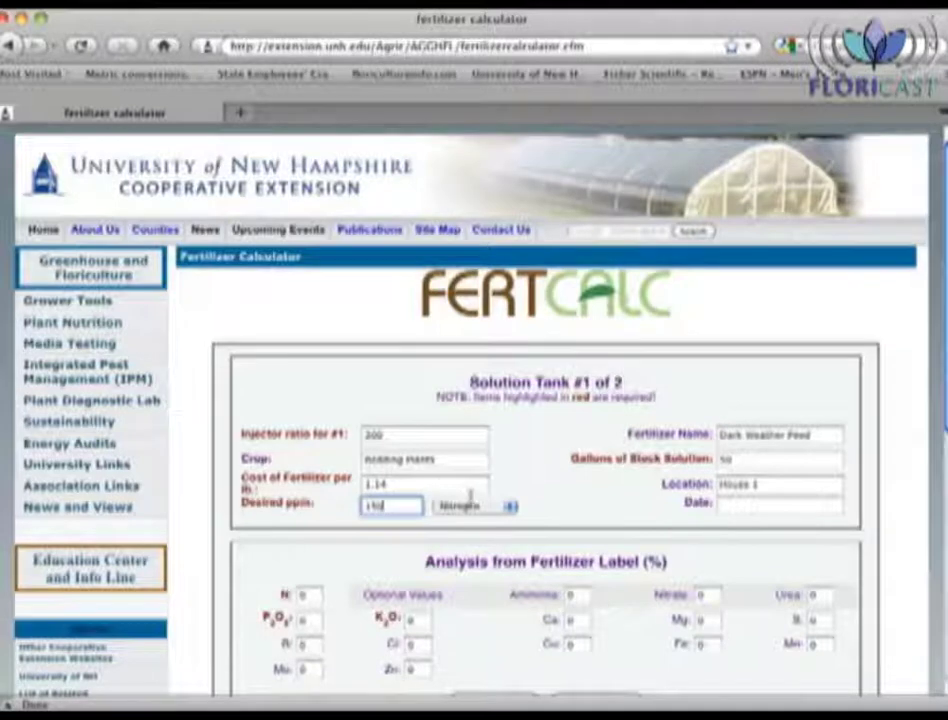
left_click(509, 506)
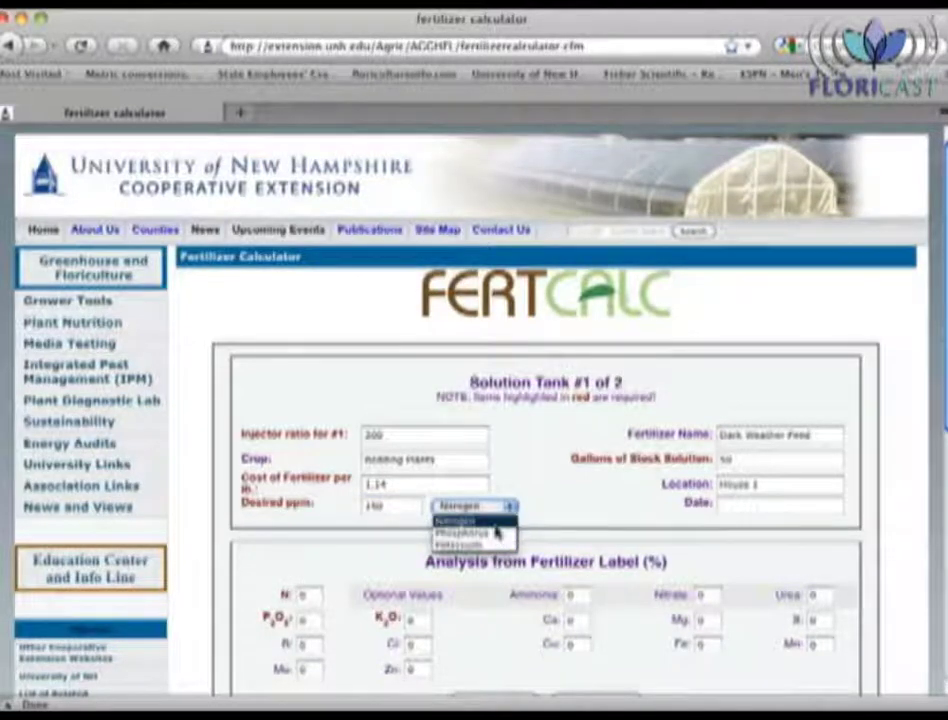
left_click(470, 521)
left_click(728, 510)
type("April 16")
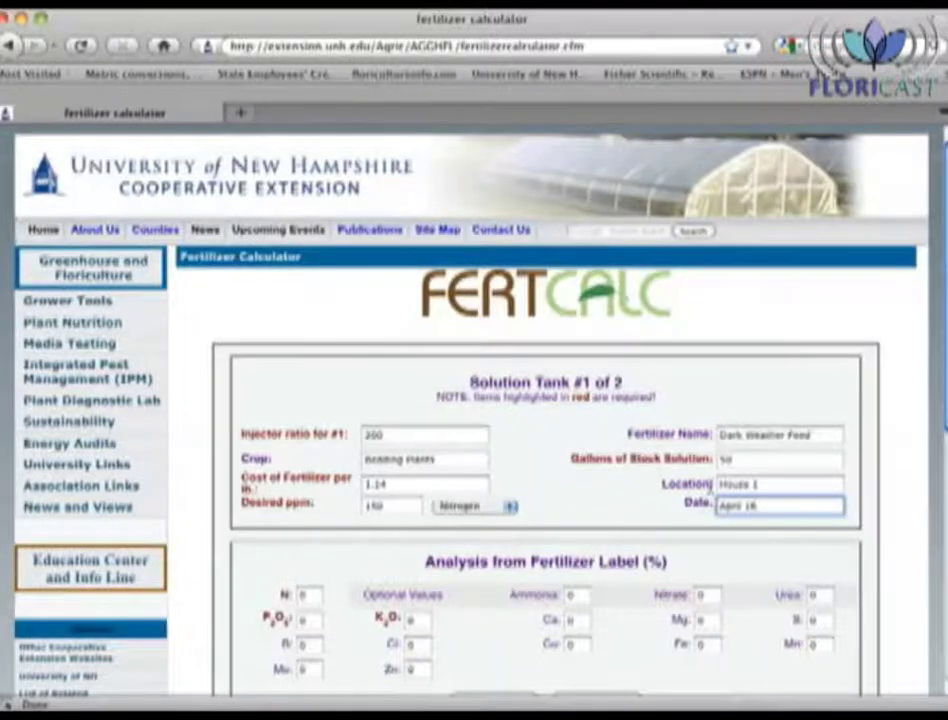
scroll(710, 486, "down", 3)
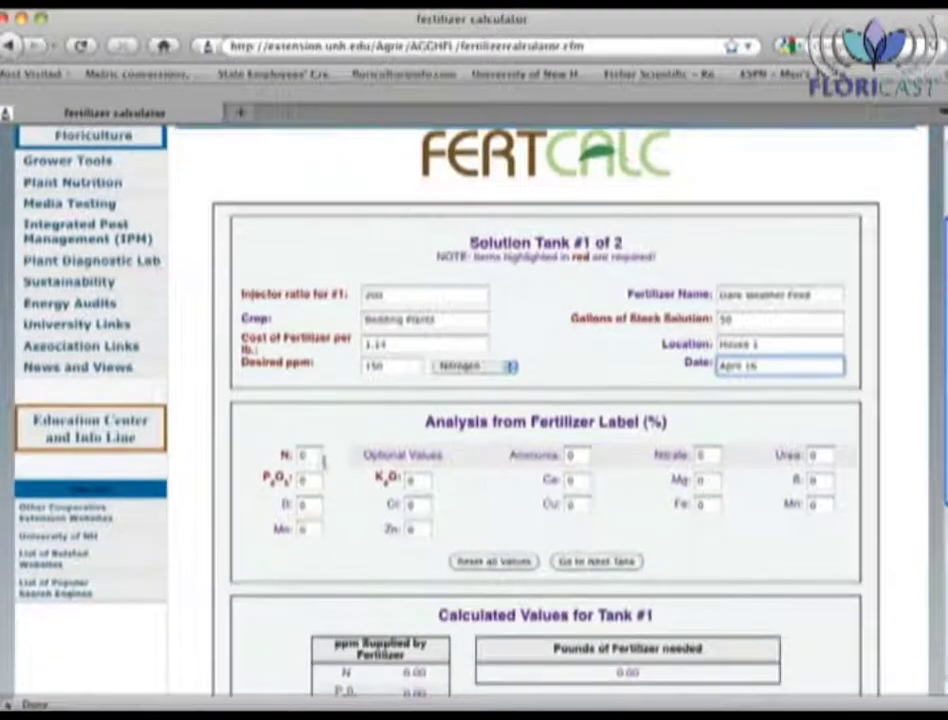
Step: Set the Tank #1 label analysis to 15% N and 15% K₂O
double_click(310, 455)
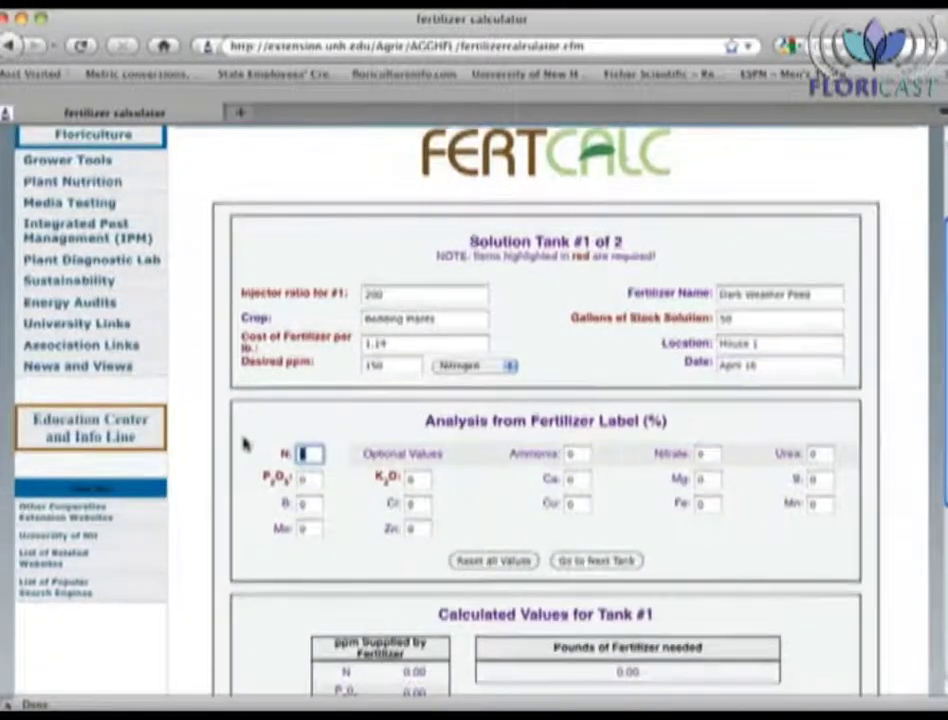
scroll(245, 445, "down", 1)
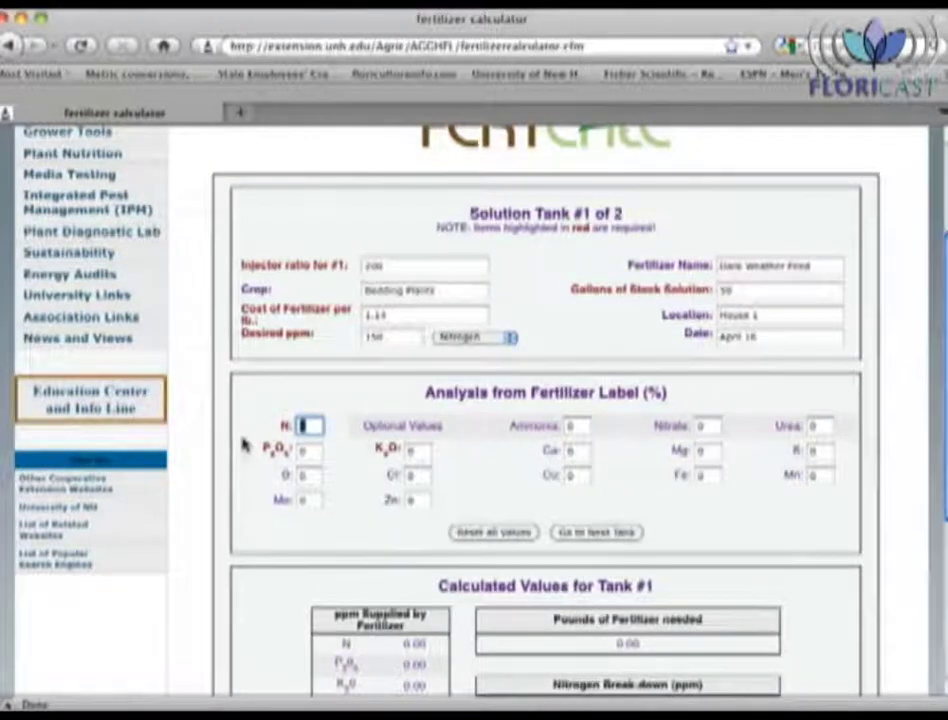
type("15")
key("Tab")
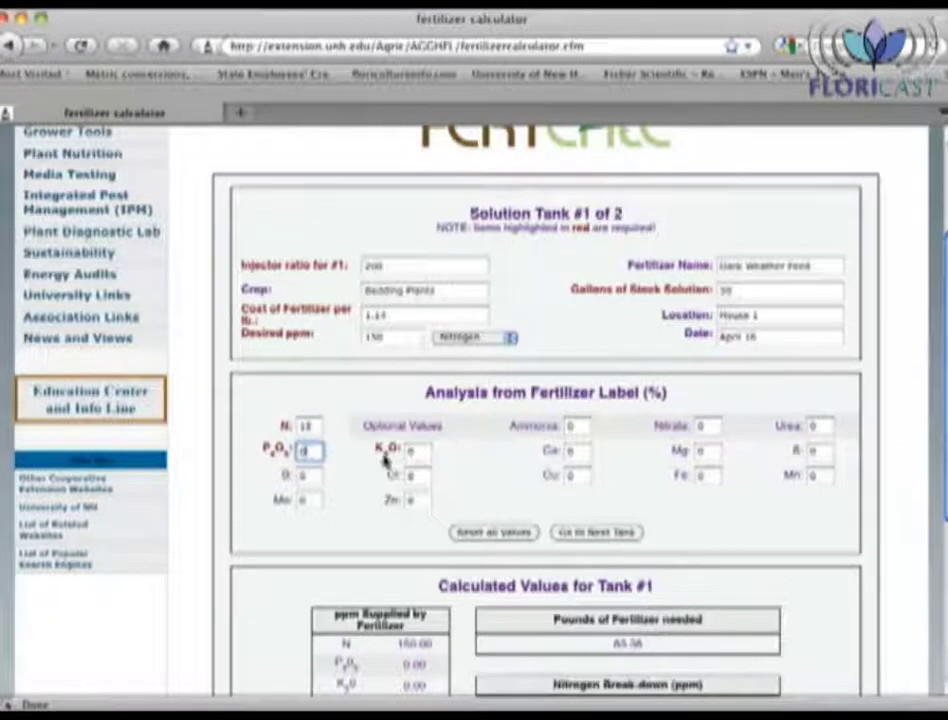
left_click(414, 451)
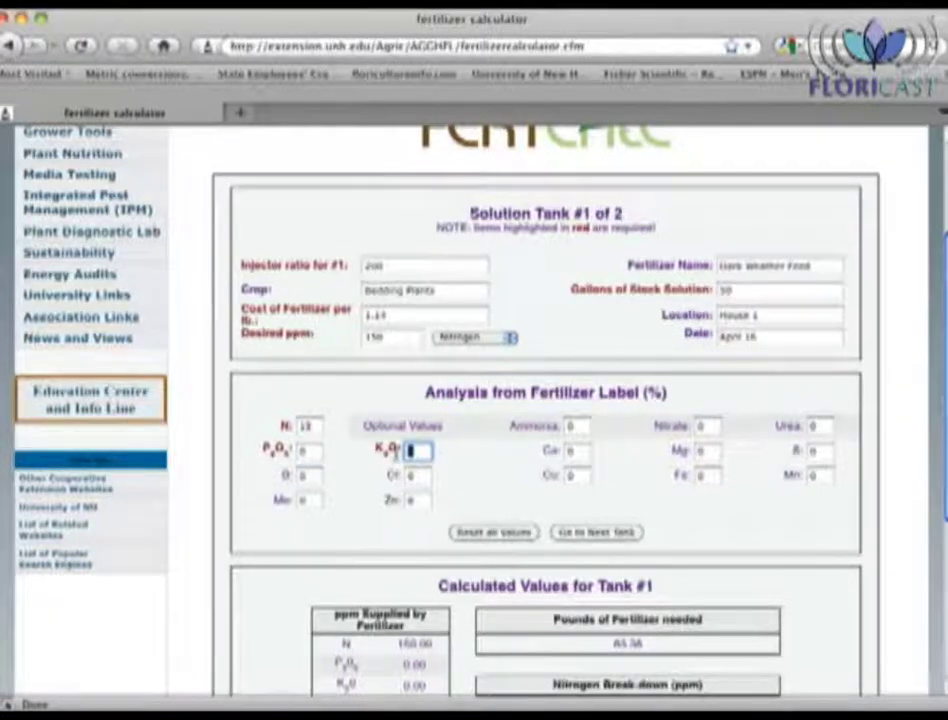
type("15")
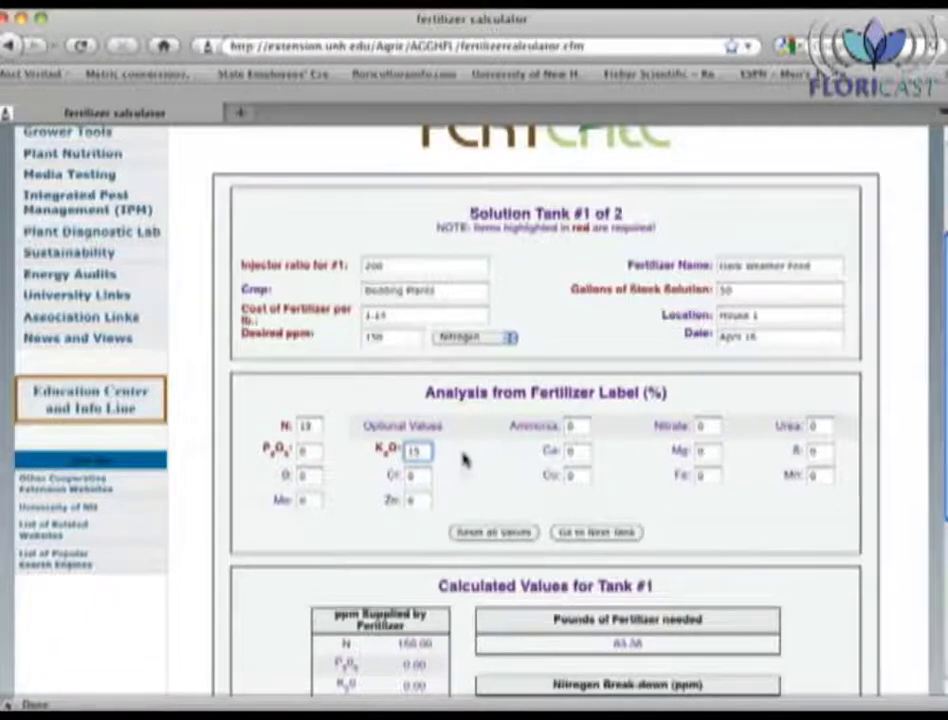
left_click(467, 457)
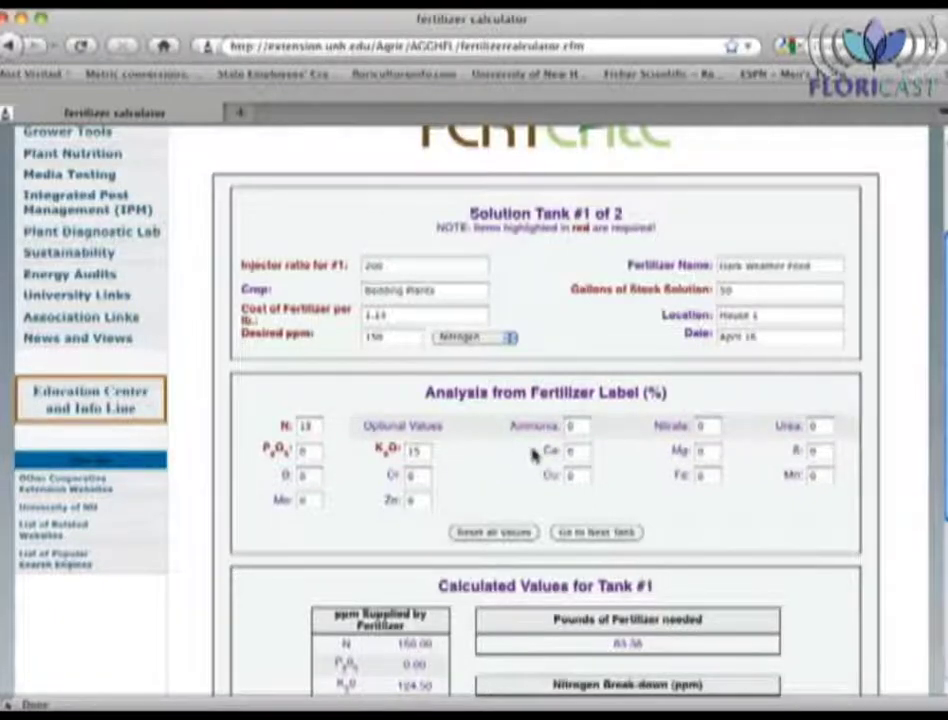
Step: Enter 13% nitrate and 2% urea, review the calculated values, and advance to Tank #2
double_click(704, 428)
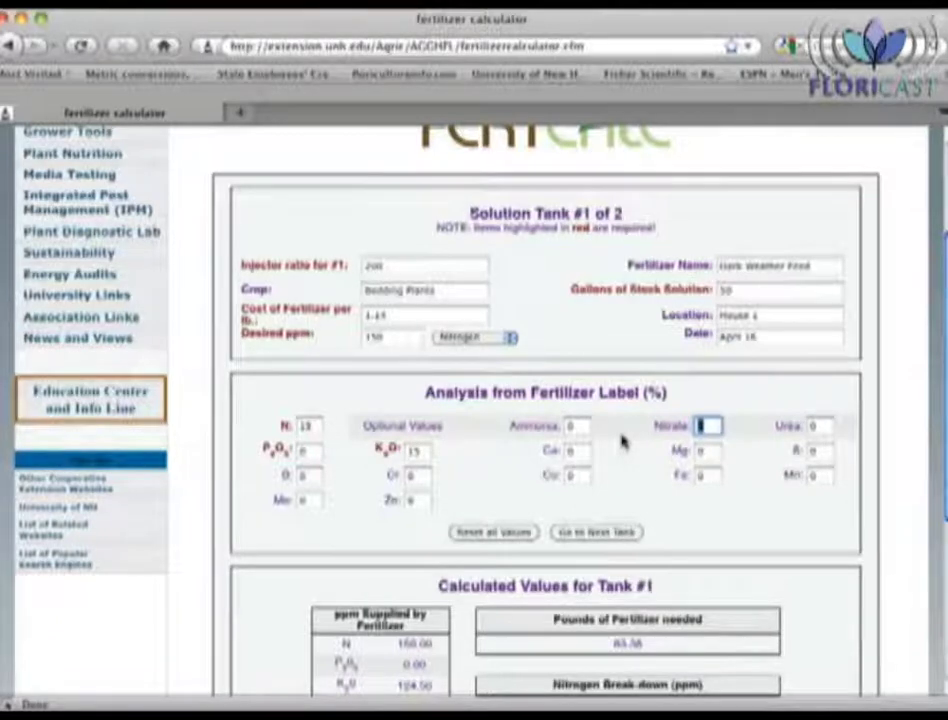
type("13")
key("Tab")
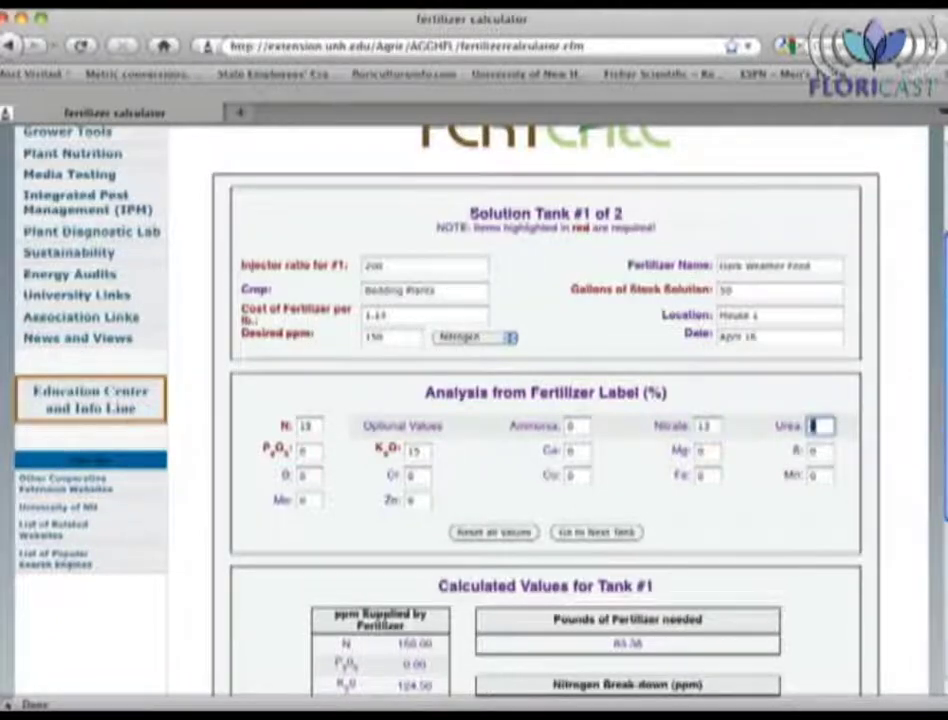
type("2")
key("Tab")
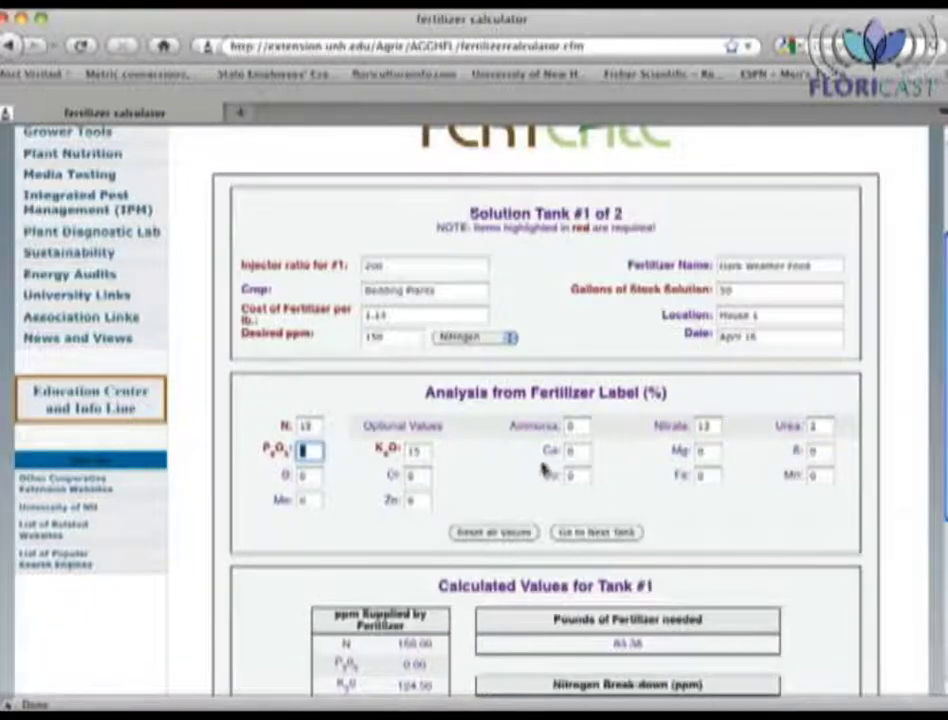
left_click(508, 471)
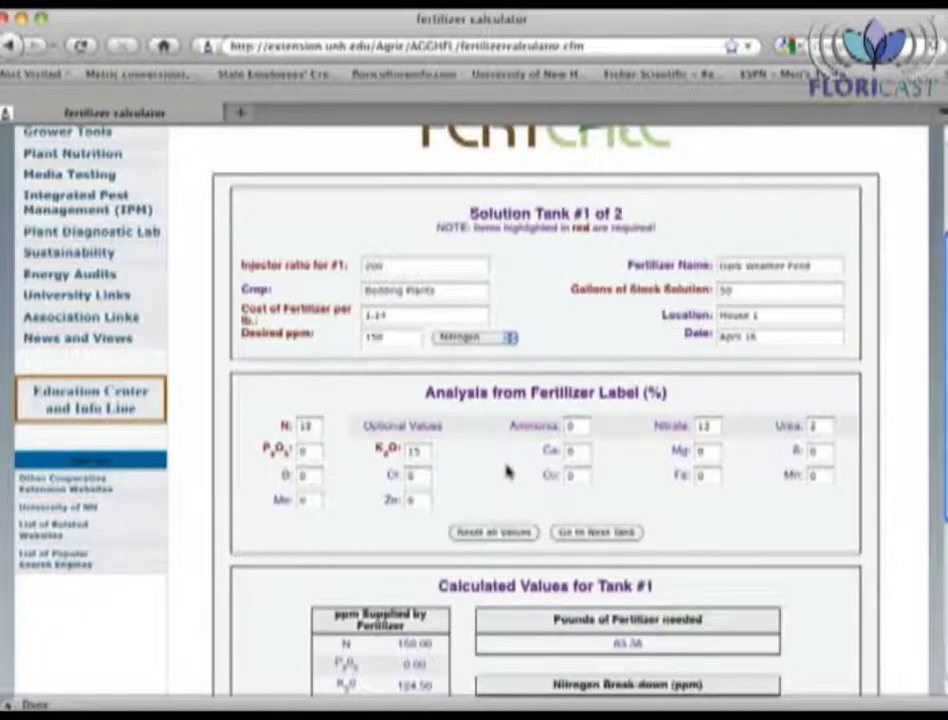
scroll(530, 478, "down", 1)
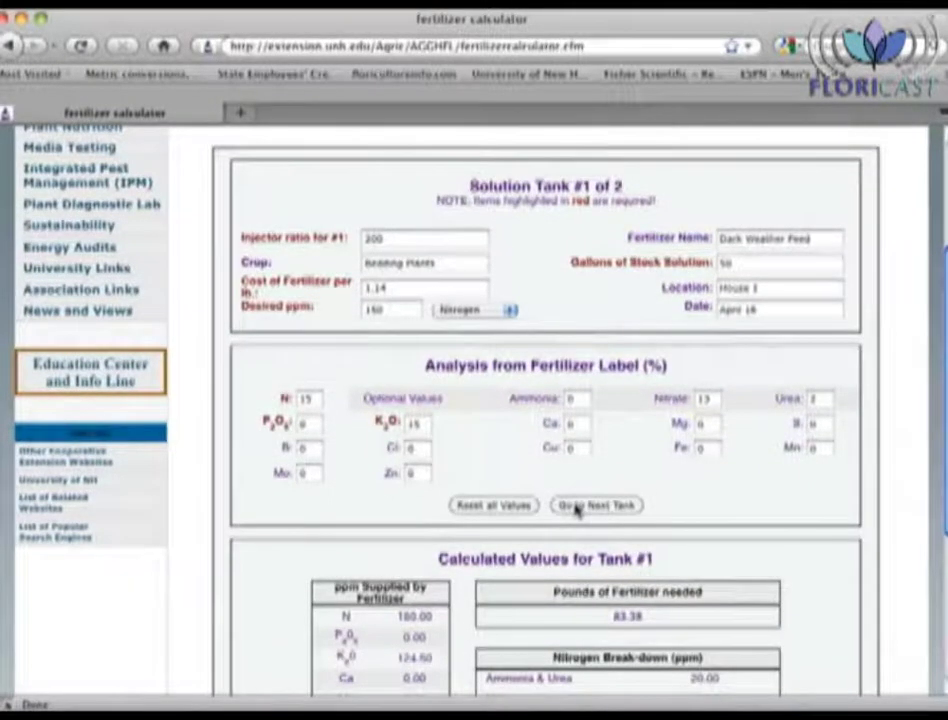
scroll(576, 510, "down", 10)
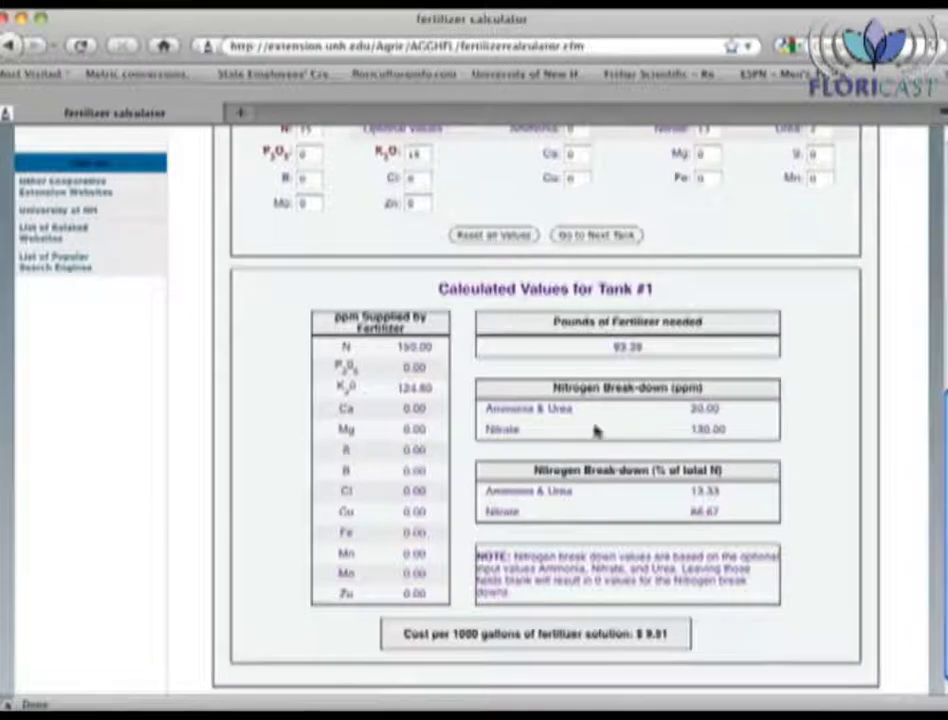
left_click(596, 236)
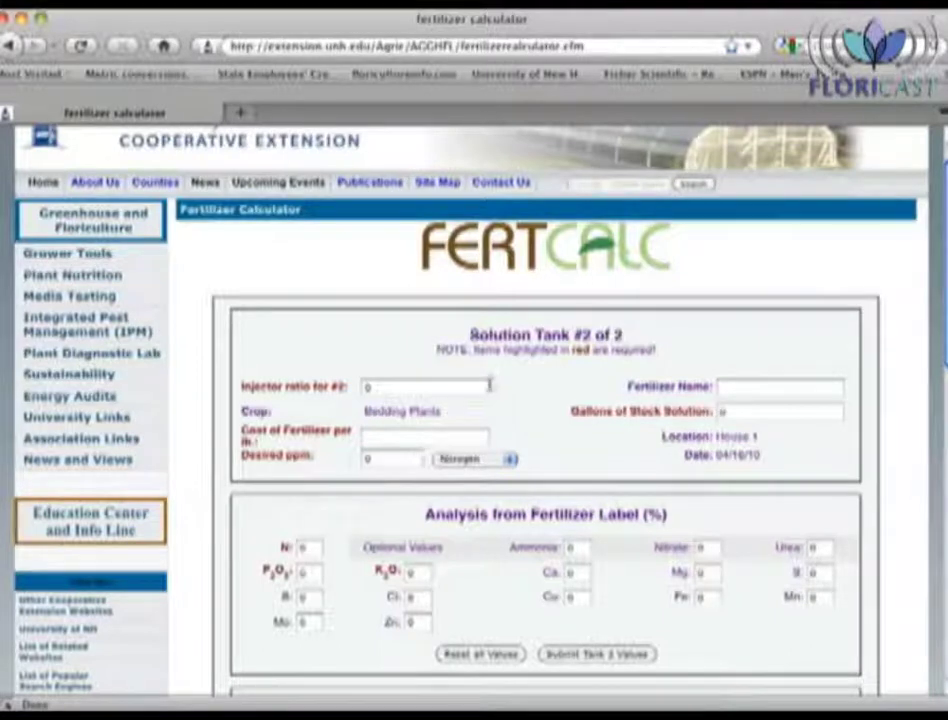
Step: Enter Tank #2 as Magnesium Nitrate: injector ratio 200, 50 gallons, 1.39 per lb, 50 ppm
left_click(404, 386)
left_click_drag(404, 386, 320, 386)
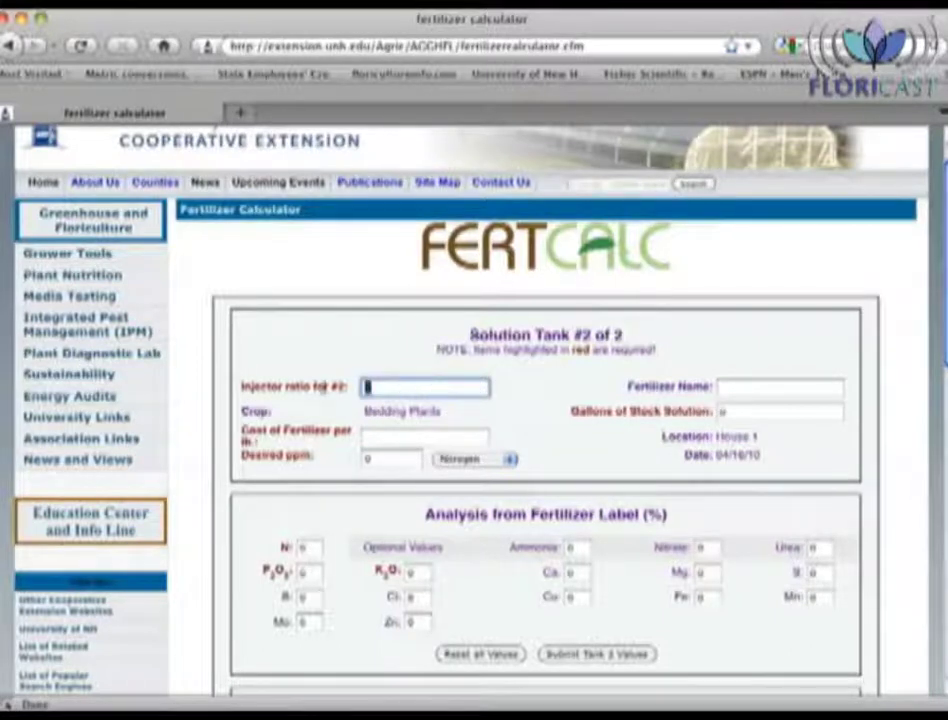
type("200")
left_click(780, 387)
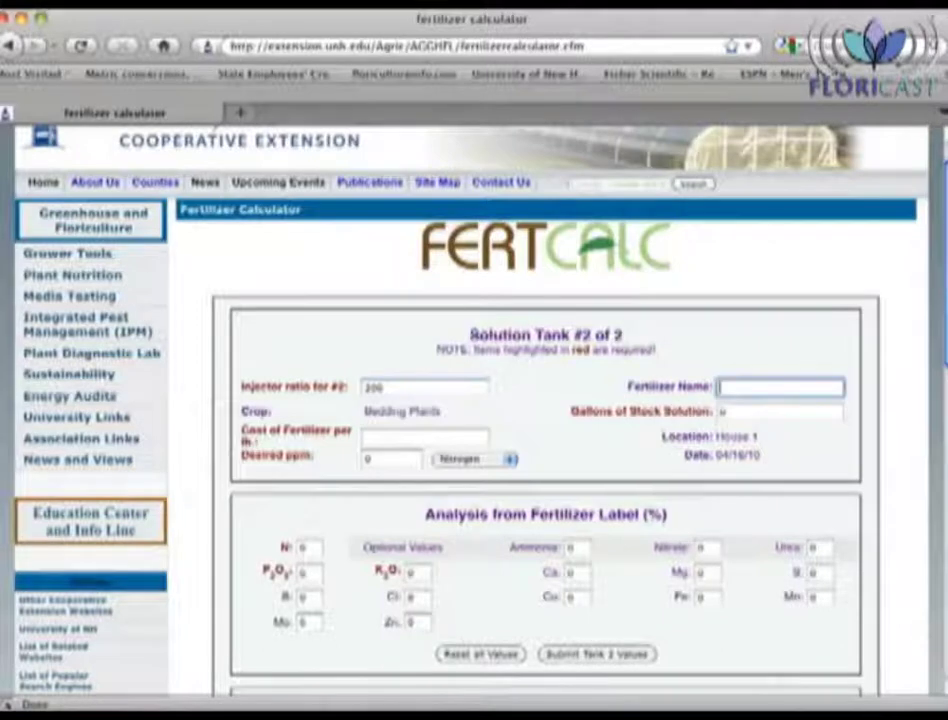
type("Magnesium")
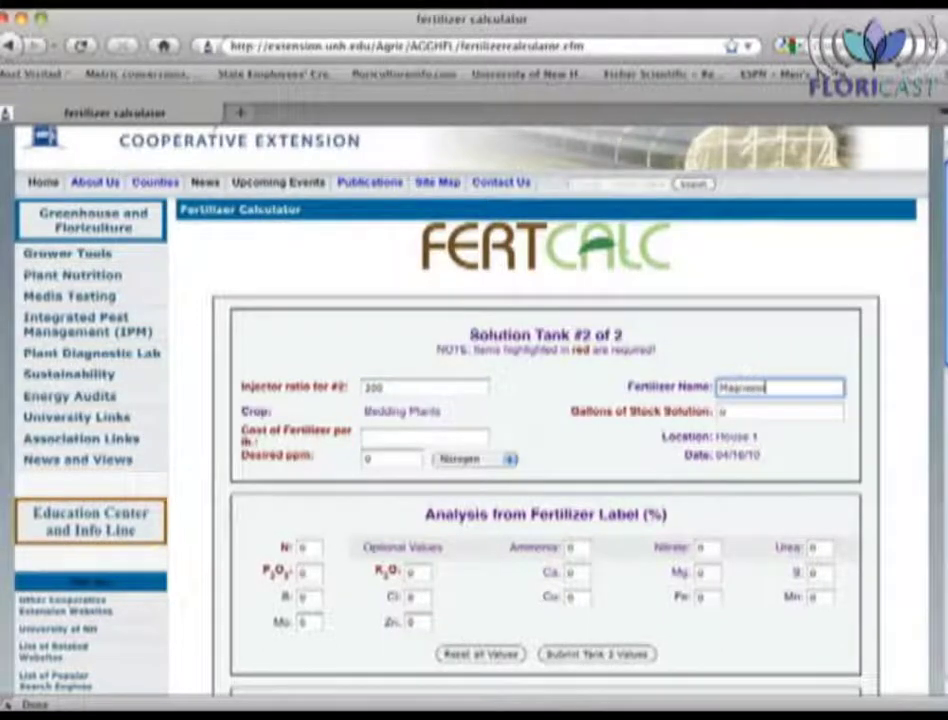
type(" Nitrate")
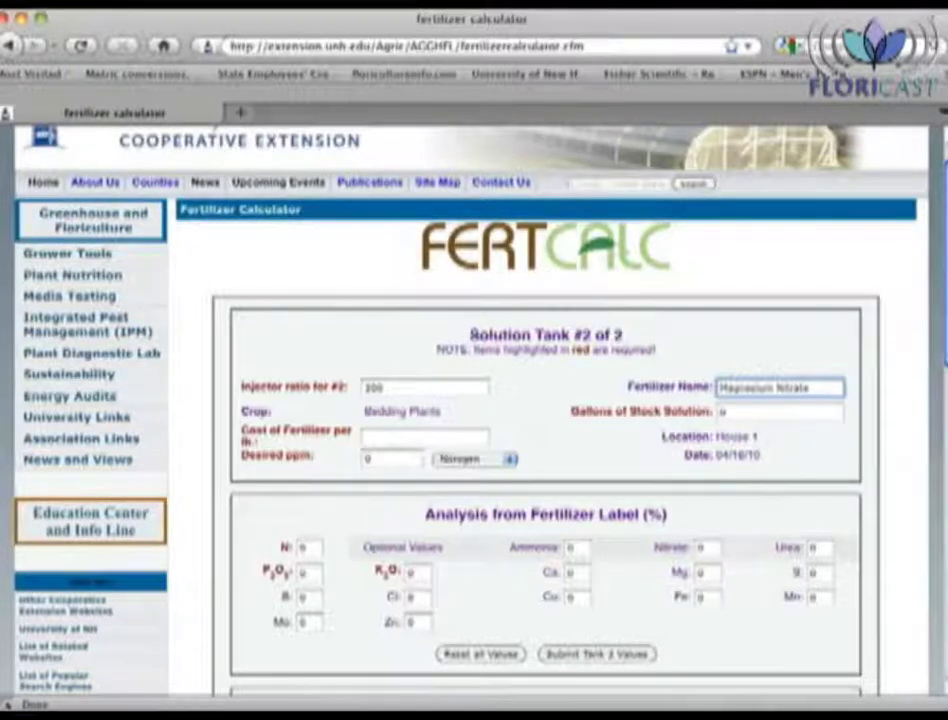
key("Tab")
type("50")
key("Tab")
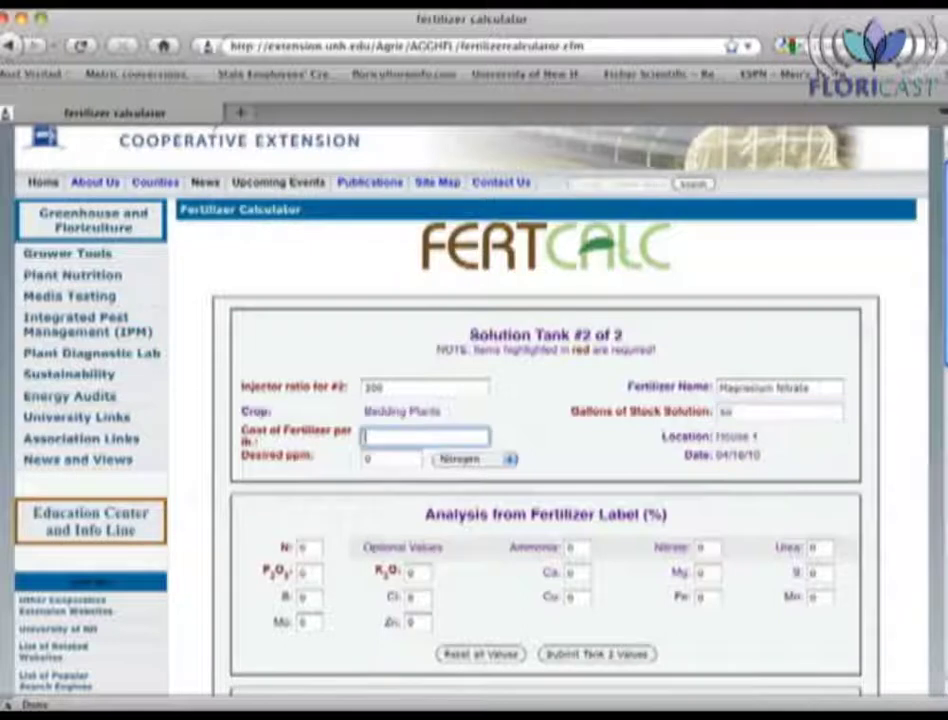
type("1.39")
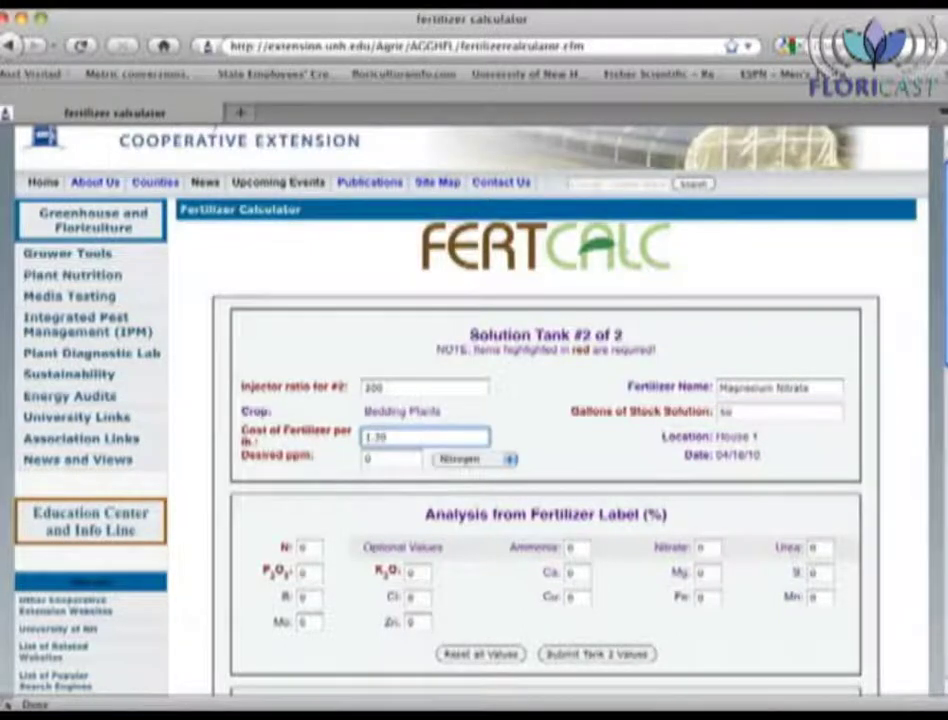
key("Tab")
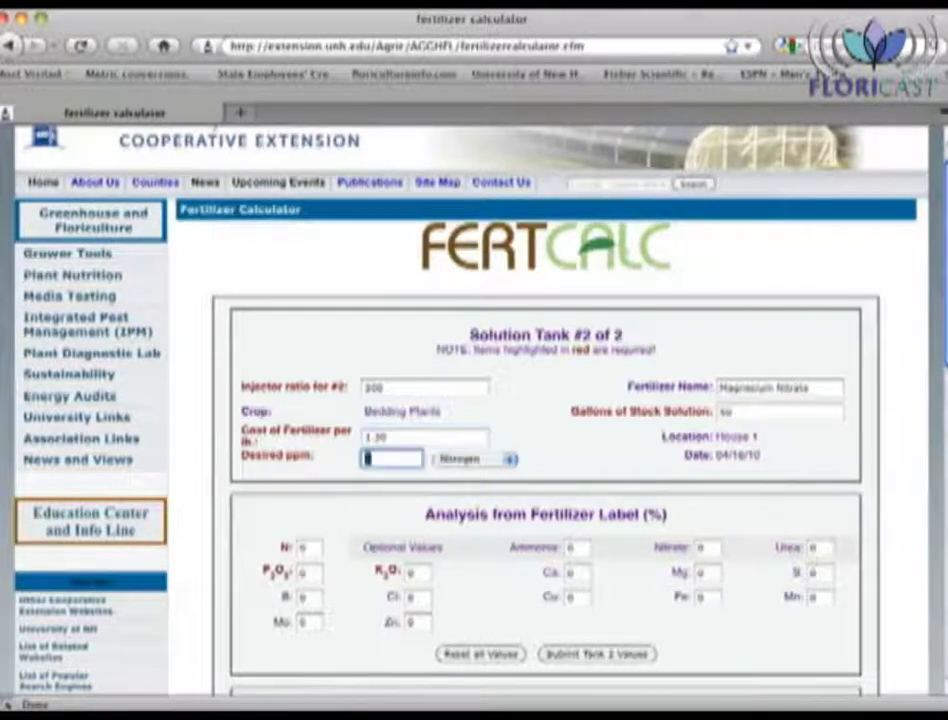
type("150")
key("Tab")
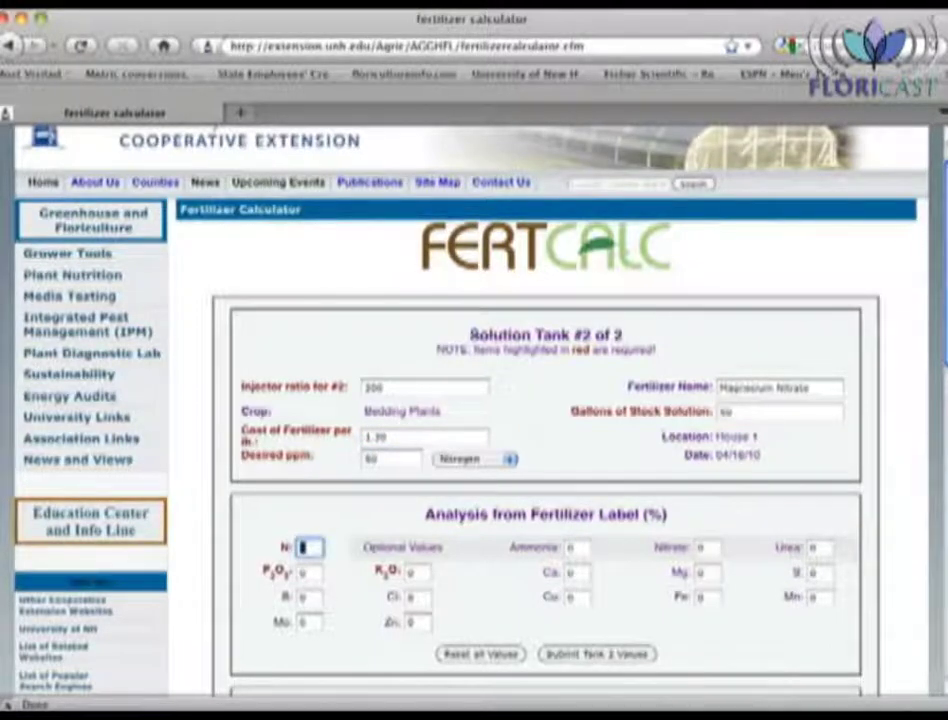
Step: Enter 10% N, 10% nitrate and 9% Mg, then review the 41.69 lb, $5.42 results
type("10")
left_click(712, 546)
type("10")
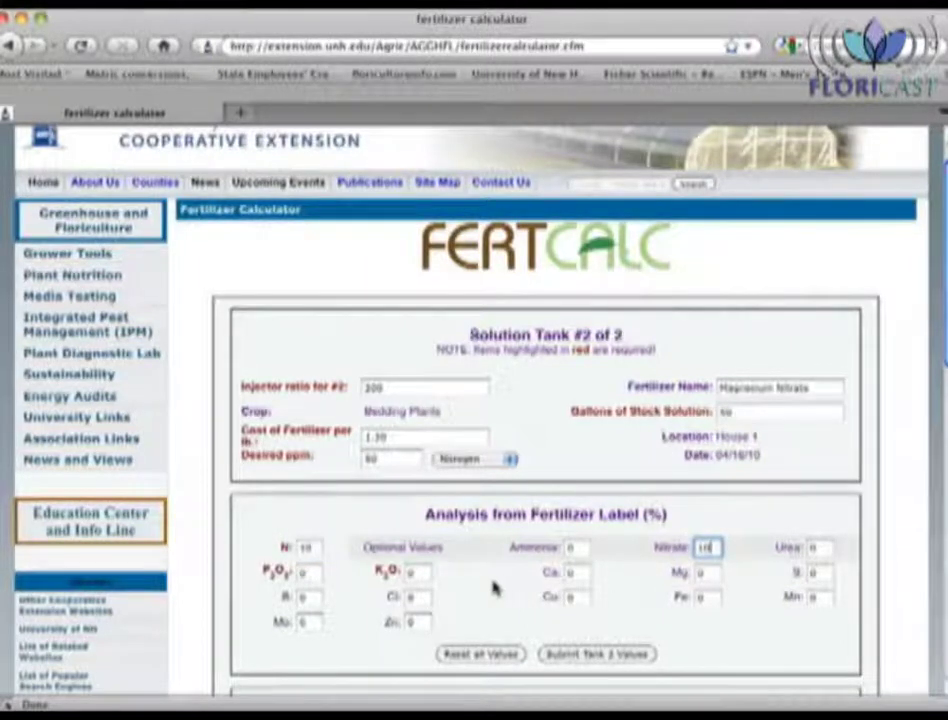
left_click(700, 573)
type("9")
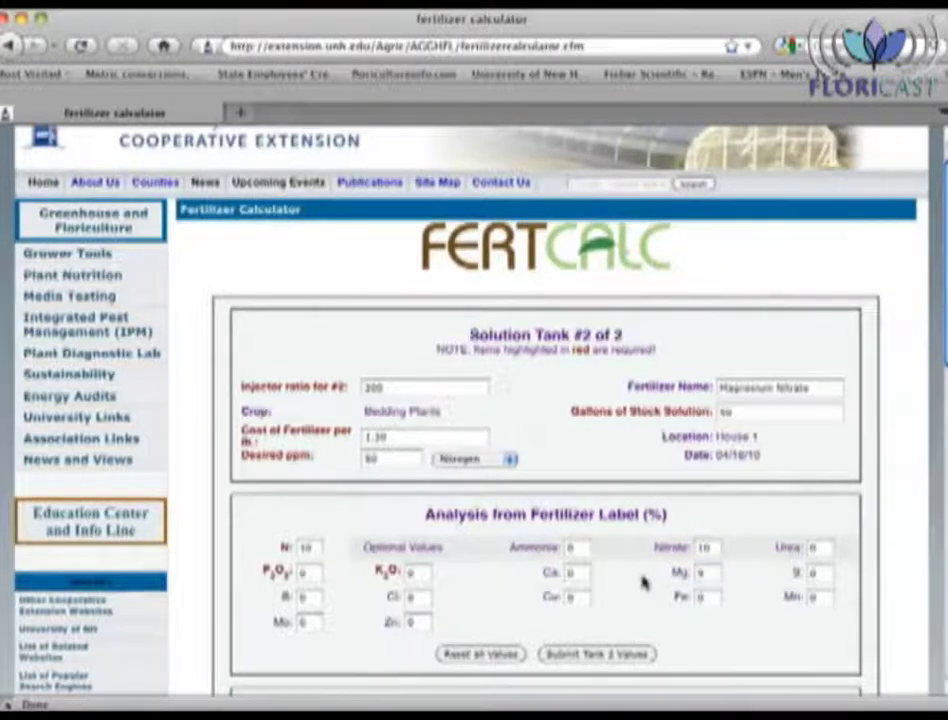
scroll(643, 583, "down", 1)
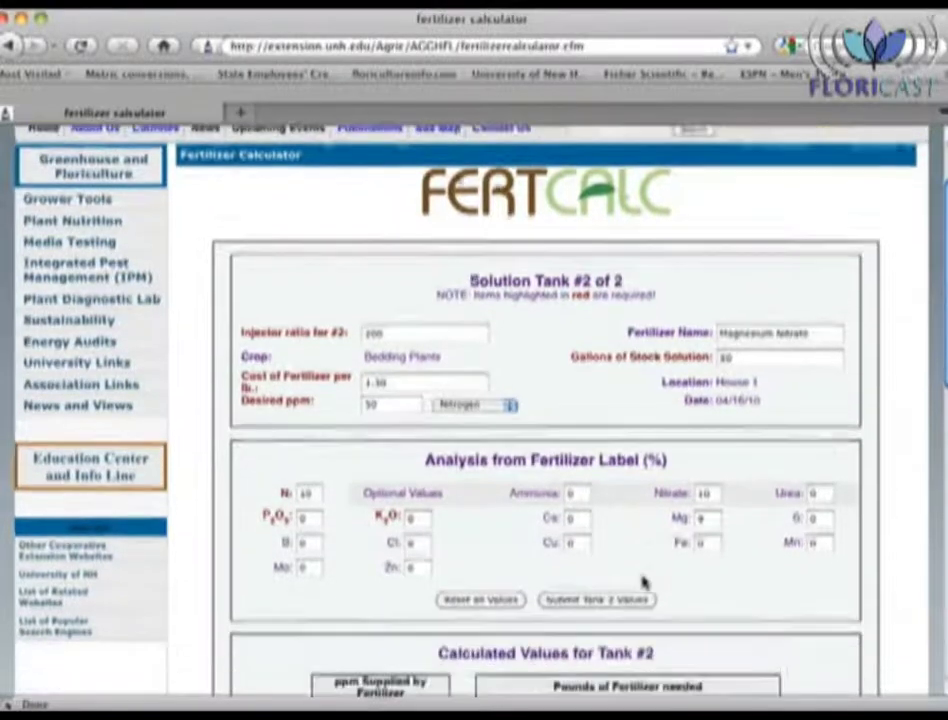
scroll(643, 583, "down", 10)
scroll(643, 583, "down", 1)
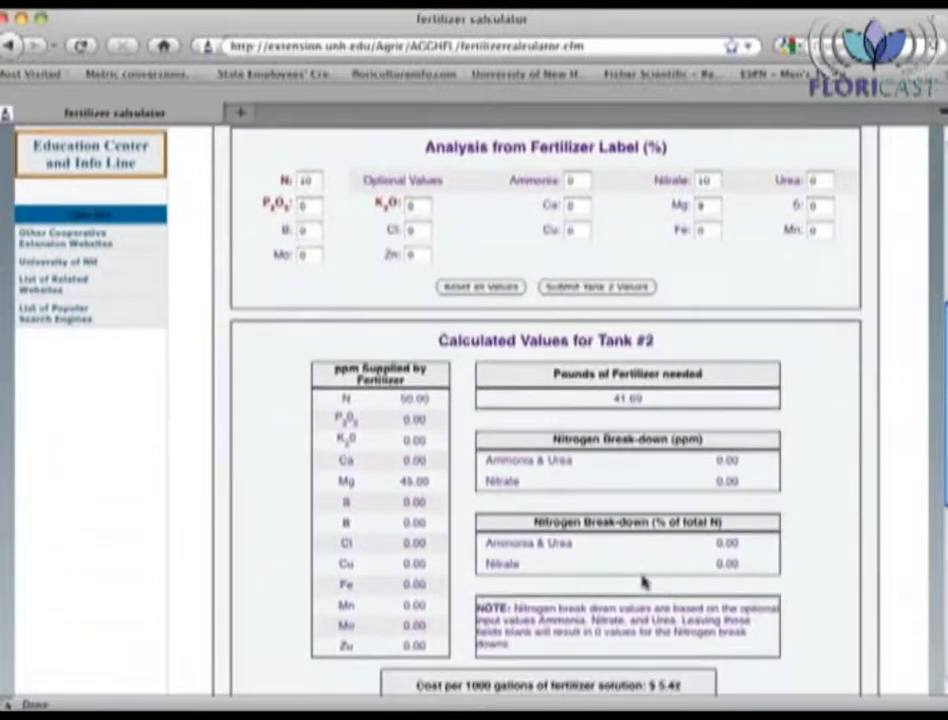
scroll(643, 583, "down", 1)
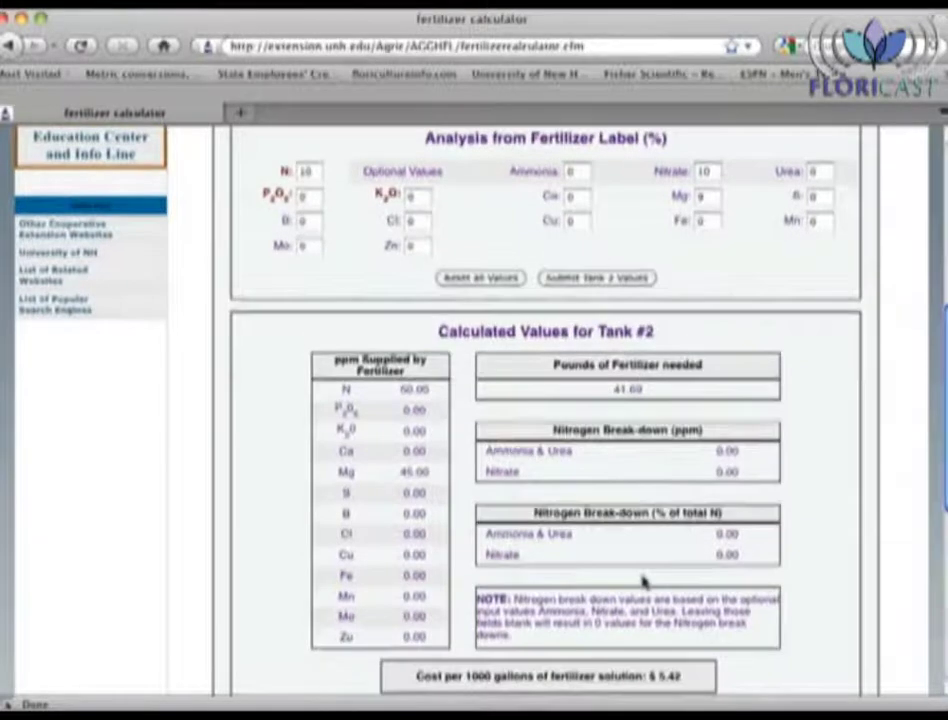
scroll(643, 583, "down", 2)
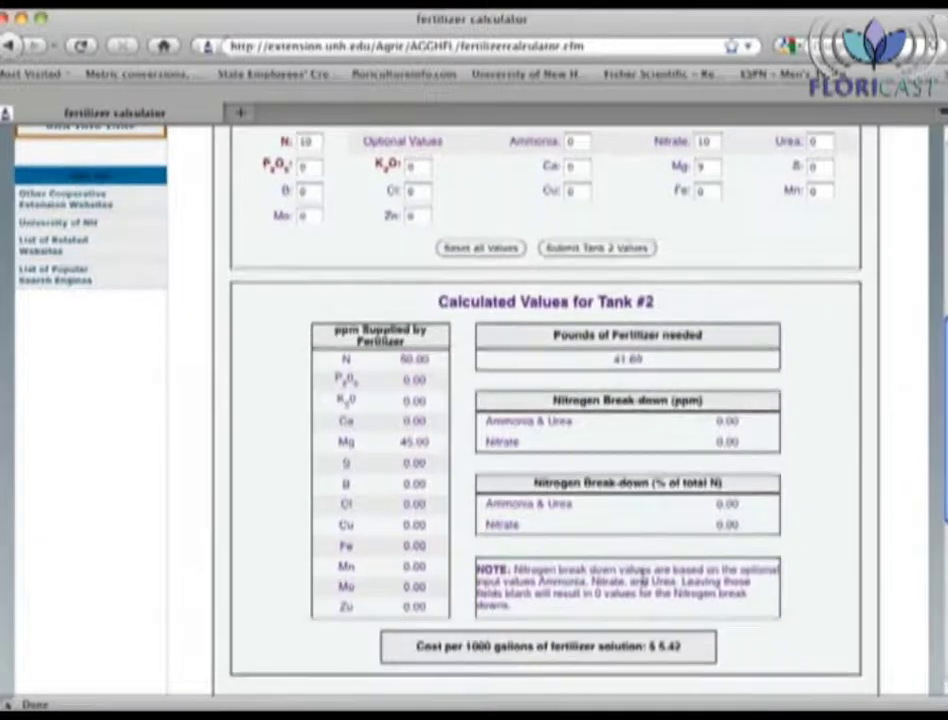
scroll(643, 580, "down", 10)
scroll(643, 583, "down", 3)
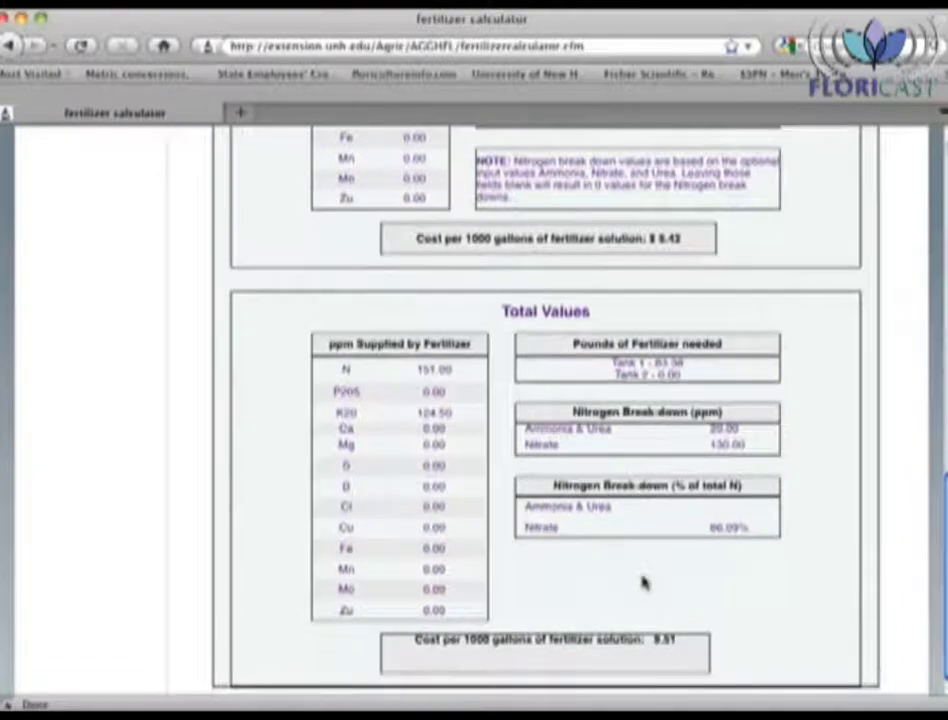
scroll(643, 583, "up", 13)
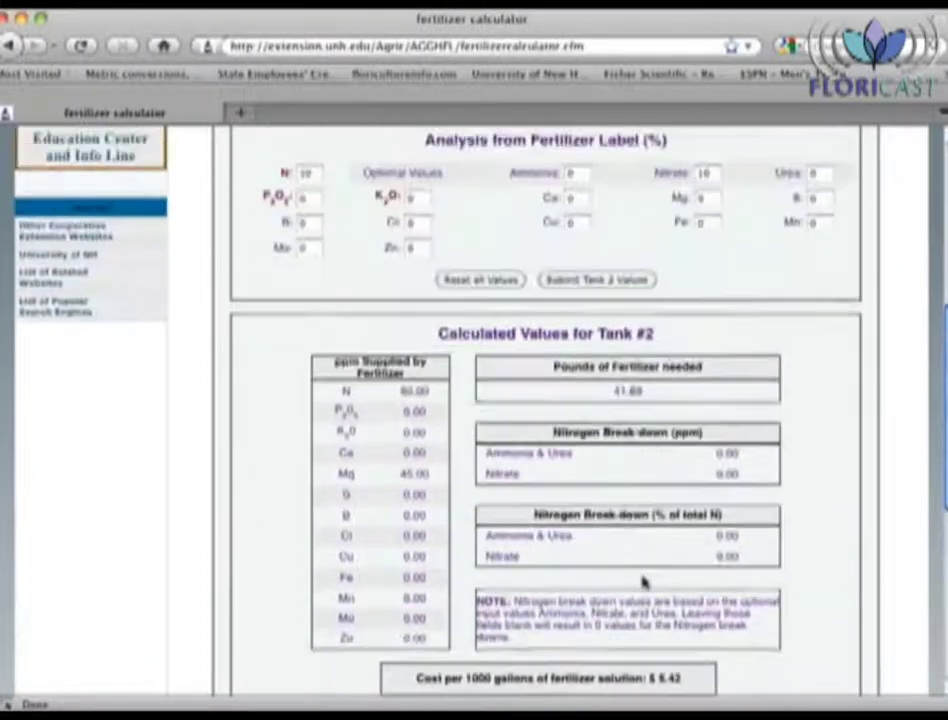
scroll(643, 580, "up", 1)
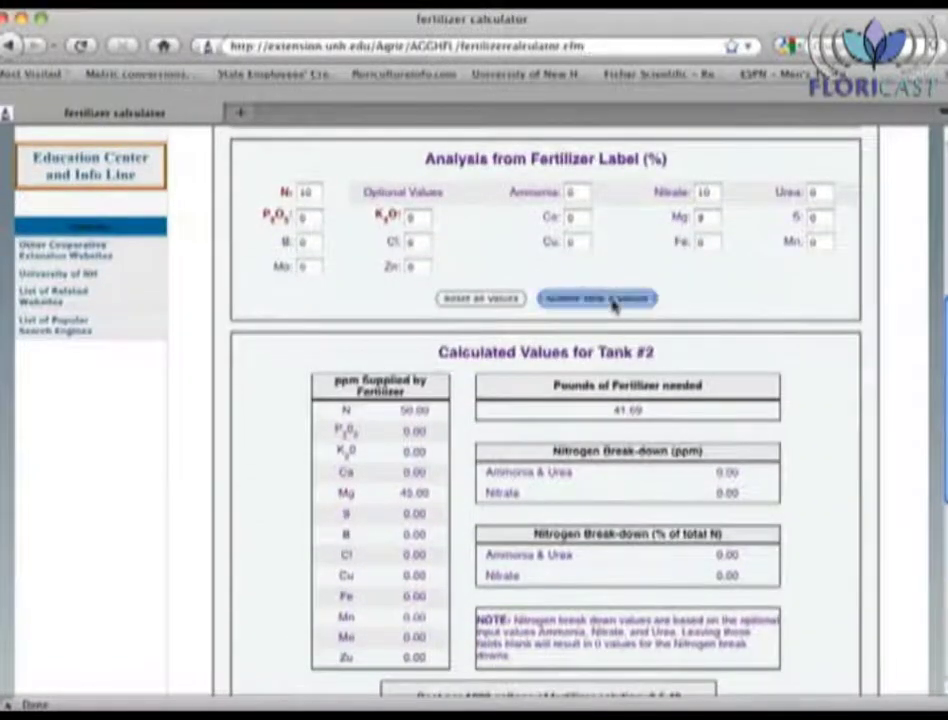
Step: Submit Tank 2 to get totals of 201 ppm N, 45 ppm Mg, $14.93, and print the report
left_click(612, 299)
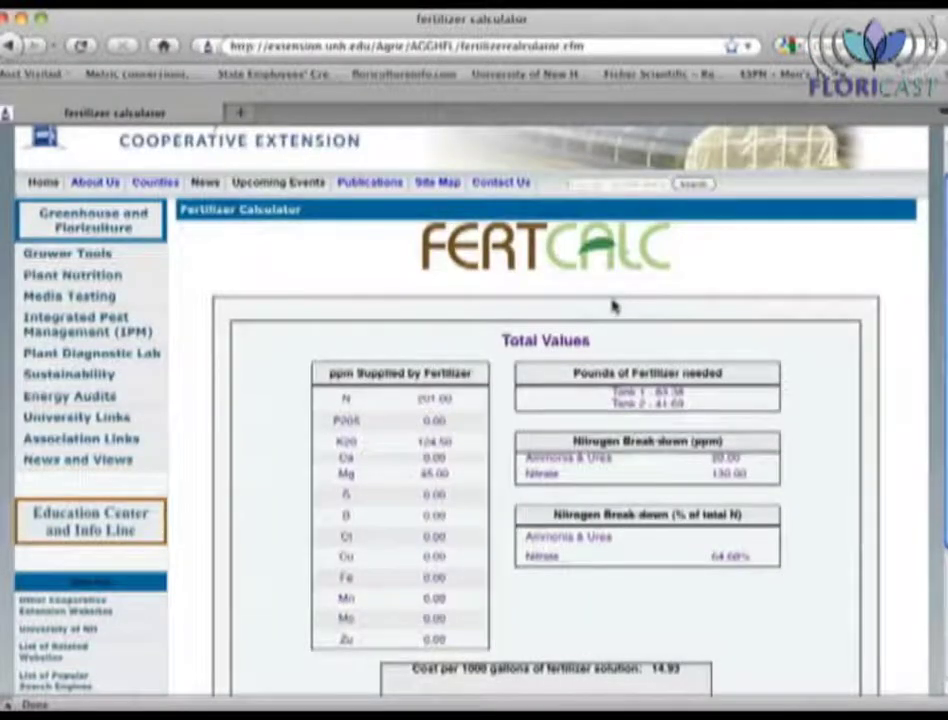
scroll(613, 306, "down", 2)
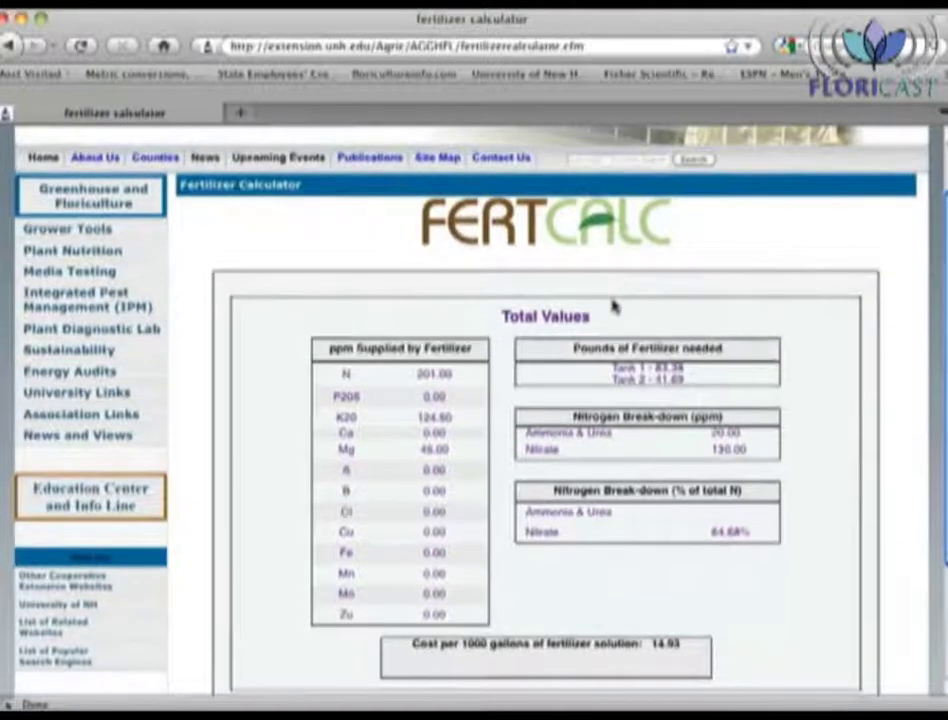
scroll(613, 306, "down", 1)
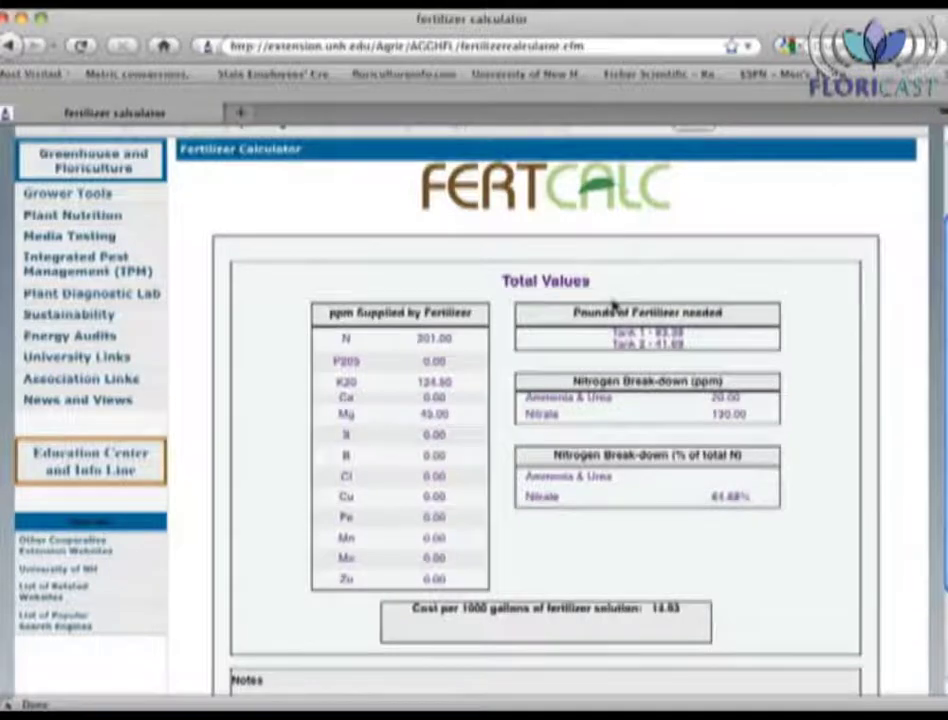
scroll(502, 436, "down", 1)
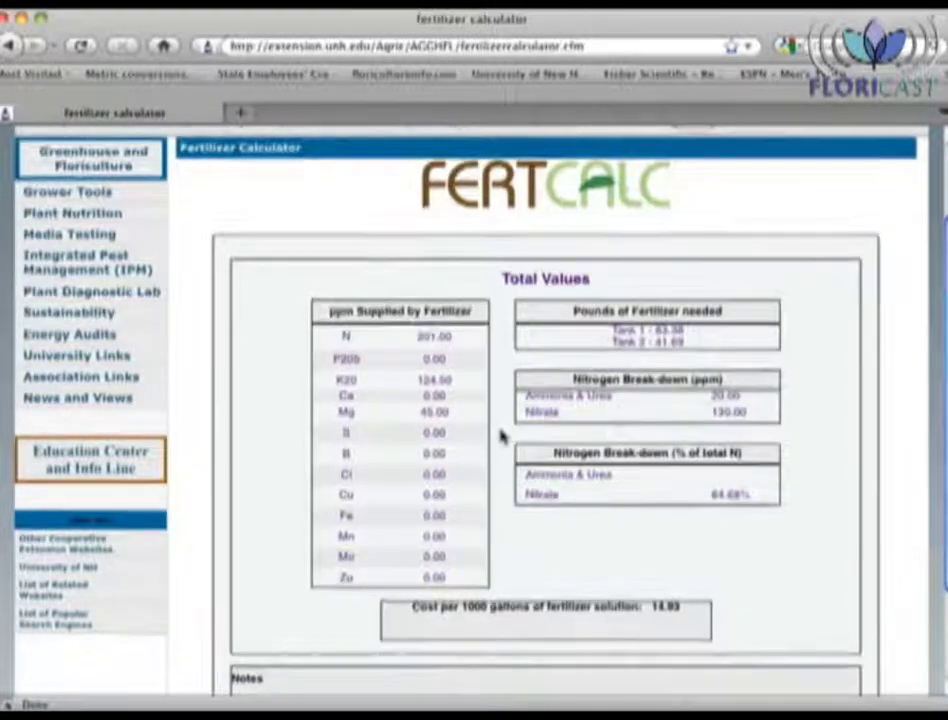
scroll(501, 440, "down", 3)
left_click(485, 650)
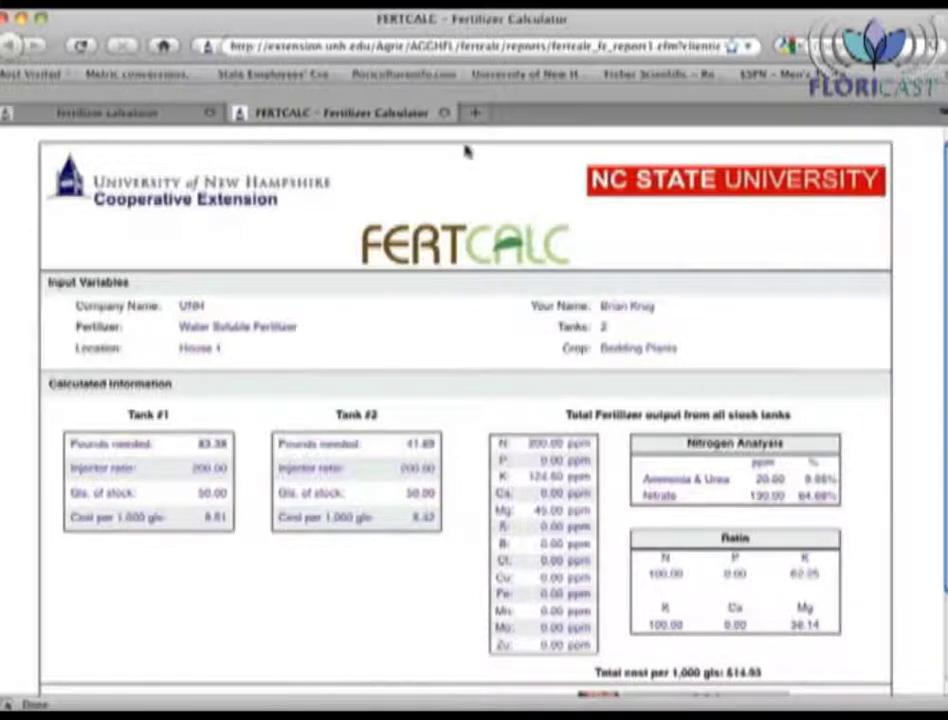
Step: Close the printable report tab to return to the Total Values results
left_click(444, 113)
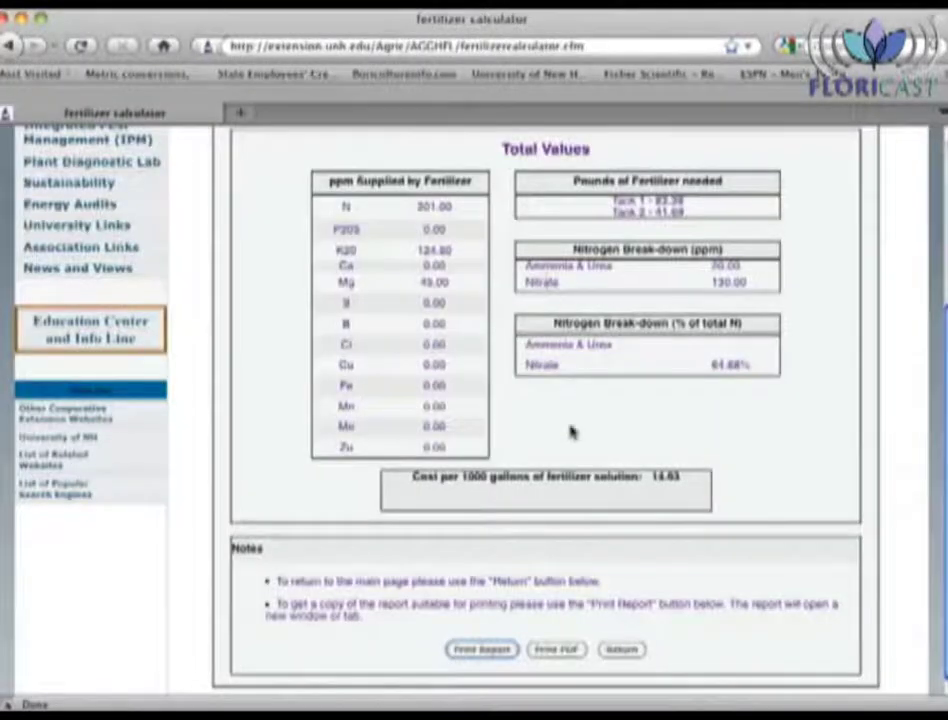